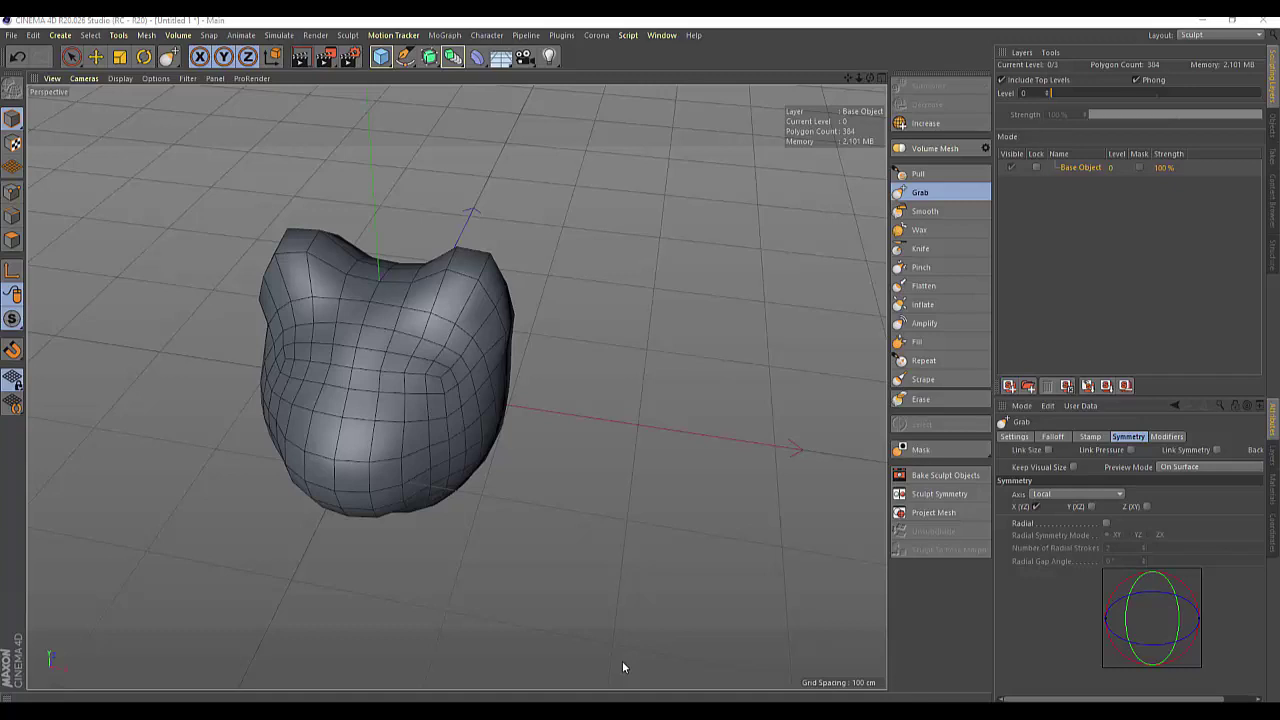
Step: Subdivide the cat-head mesh twice to level 2, raising it from 384 to 6144 polygons
left_click(1021, 53)
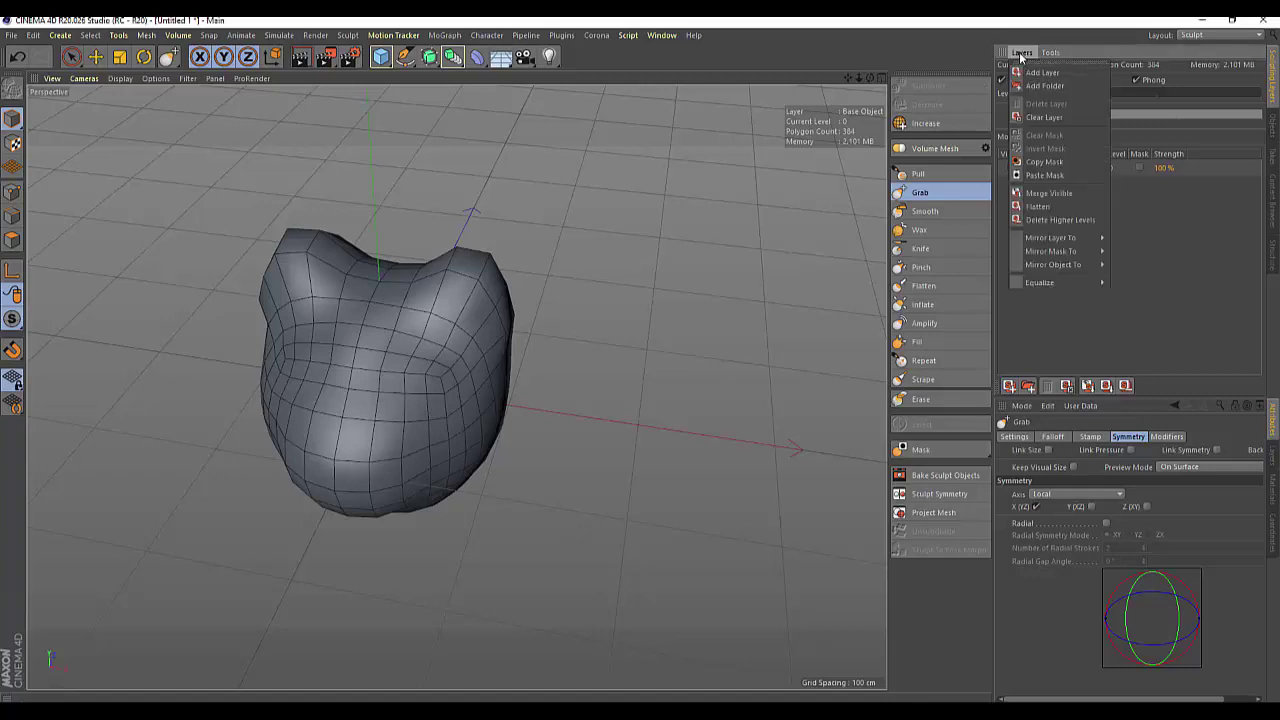
left_click(1150, 328)
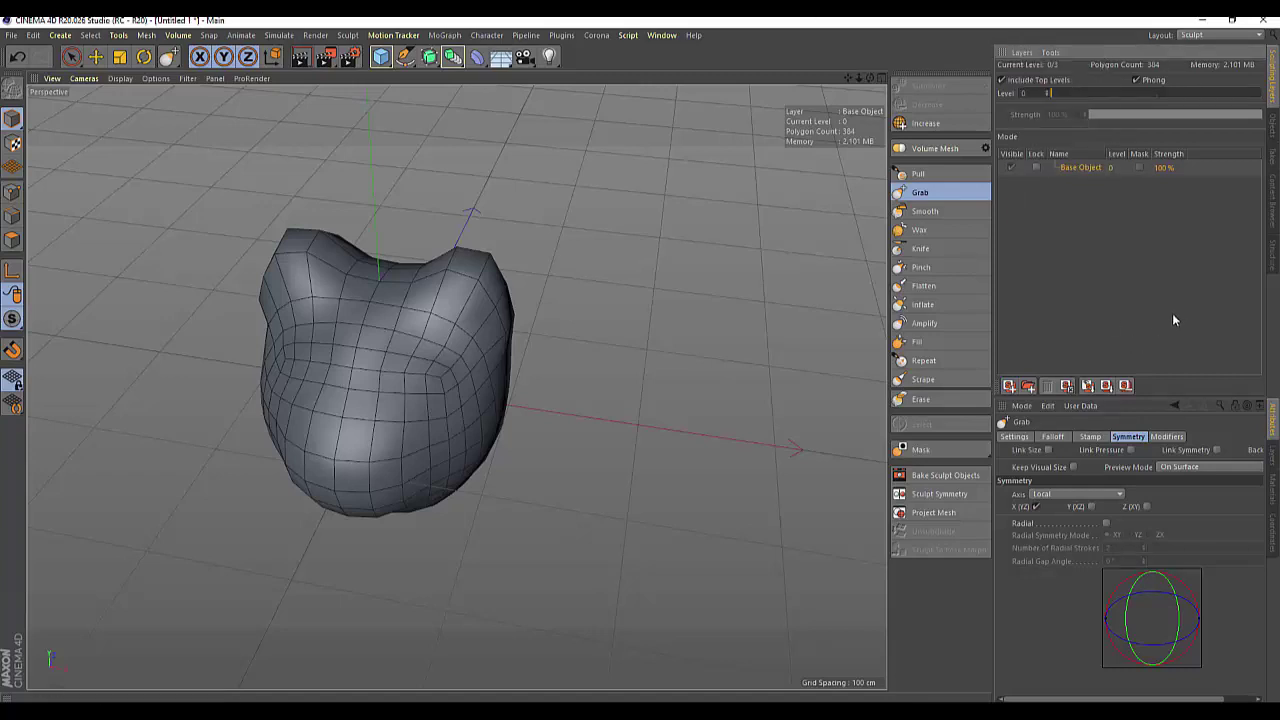
left_click(1048, 92)
left_click(1046, 90)
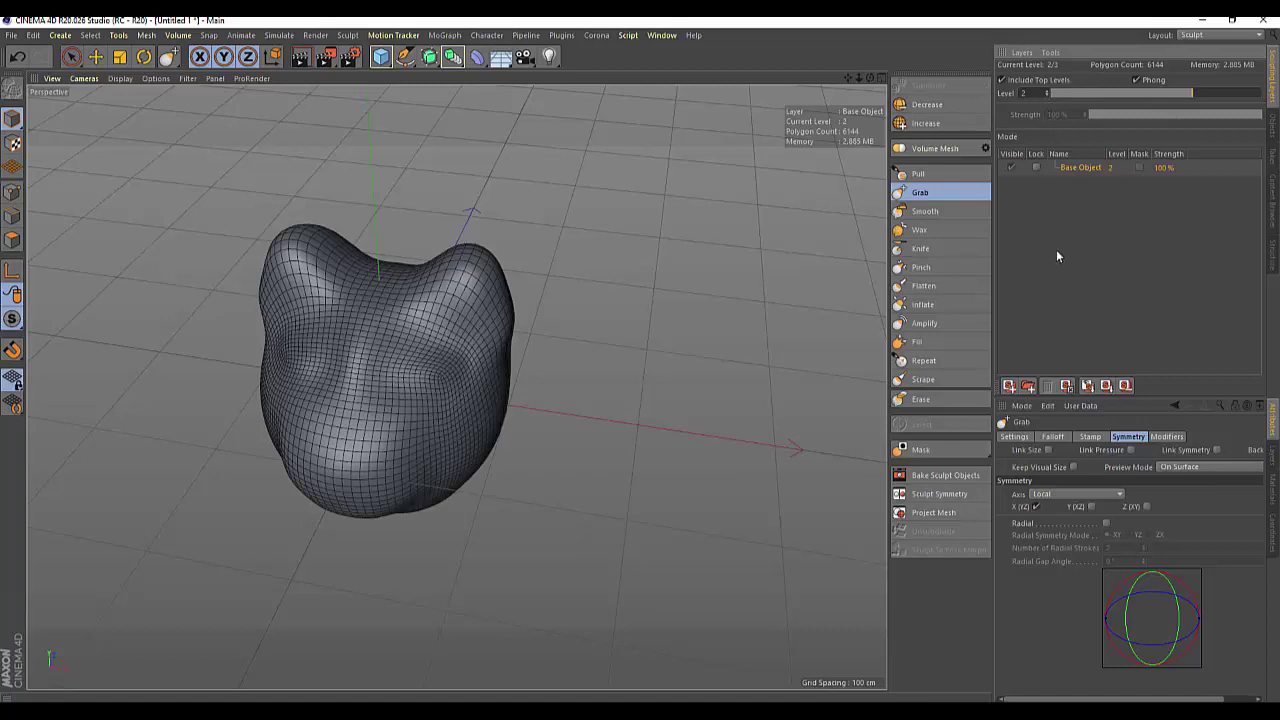
Step: Add a sculpt layer above Base Object and rename Layer 1 to 'details'
left_click(1010, 386)
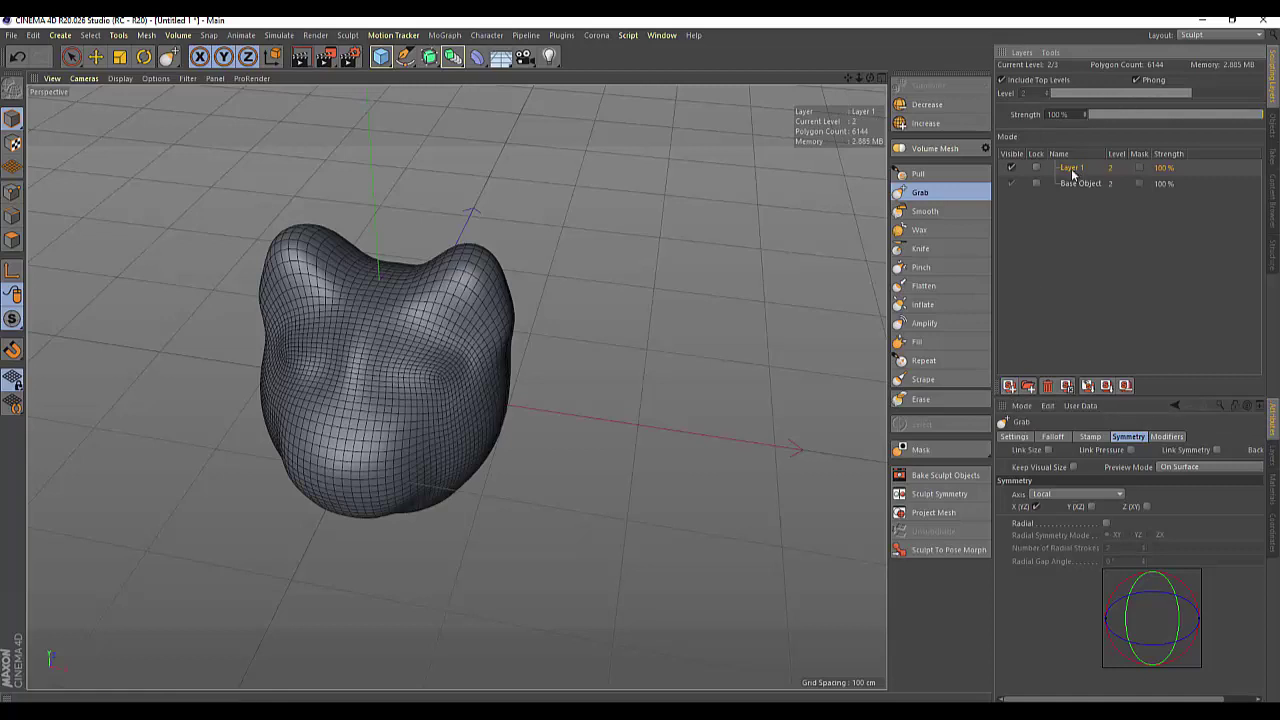
double_click(1070, 168)
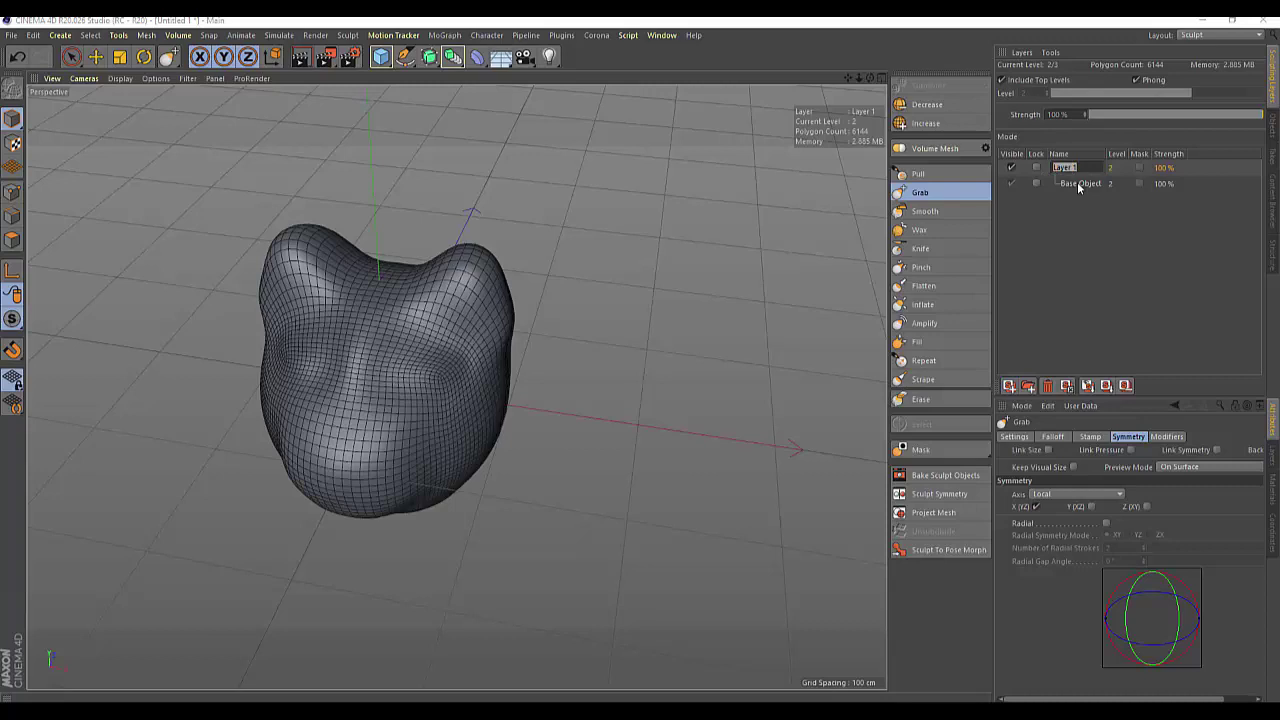
type("detail")
type("s")
key("Return")
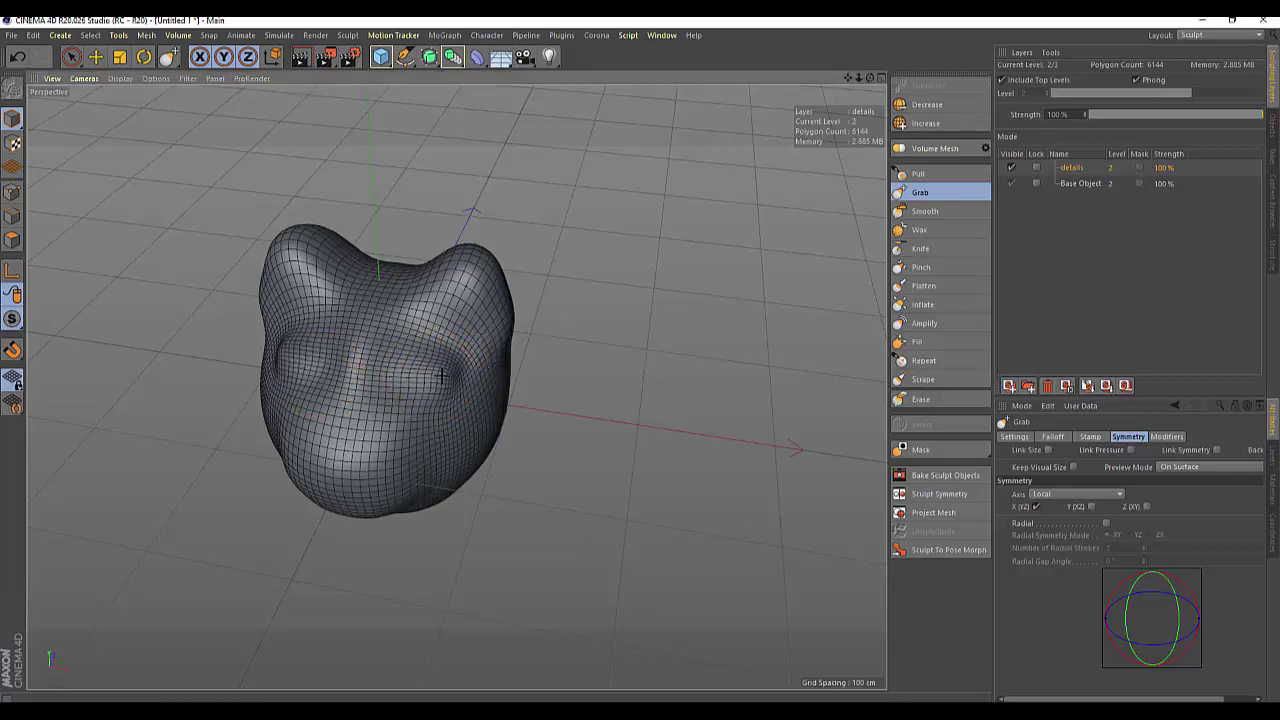
Step: With the Grab brush, reshape the eye areas, pull out a muzzle bulge and widen the lower cheeks
left_click_drag(440, 375, 430, 370)
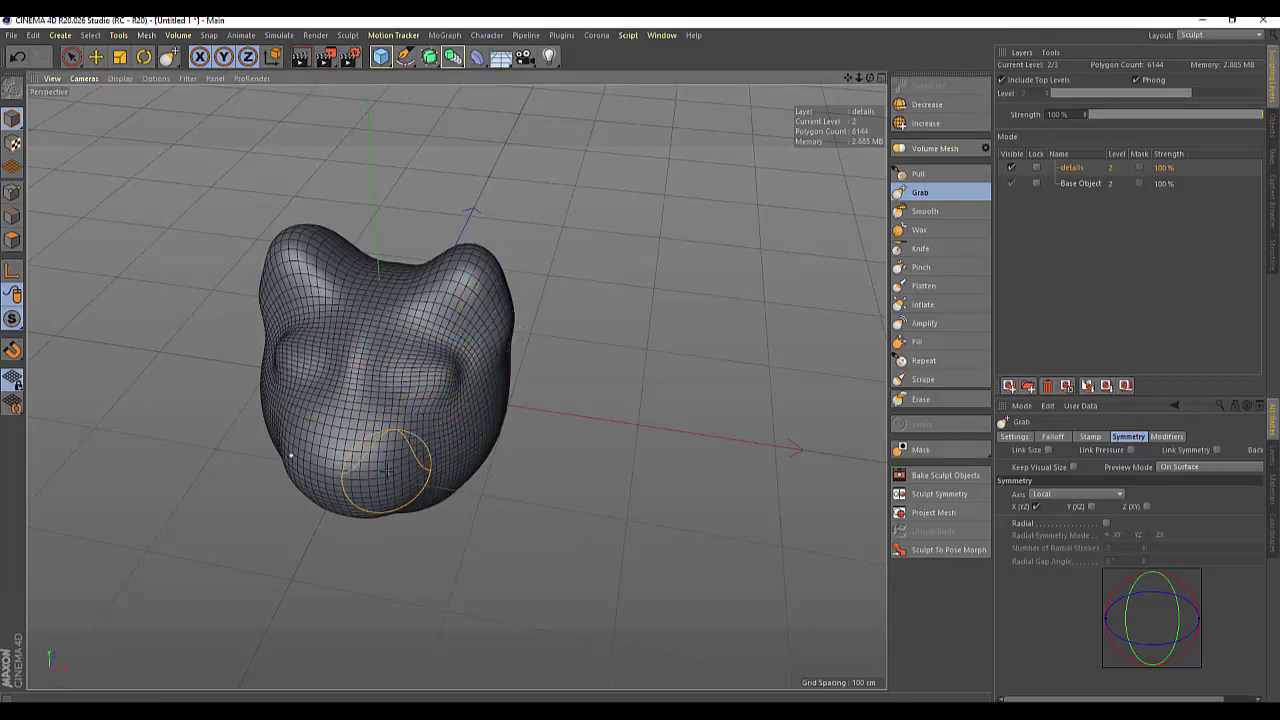
left_click_drag(385, 470, 388, 458)
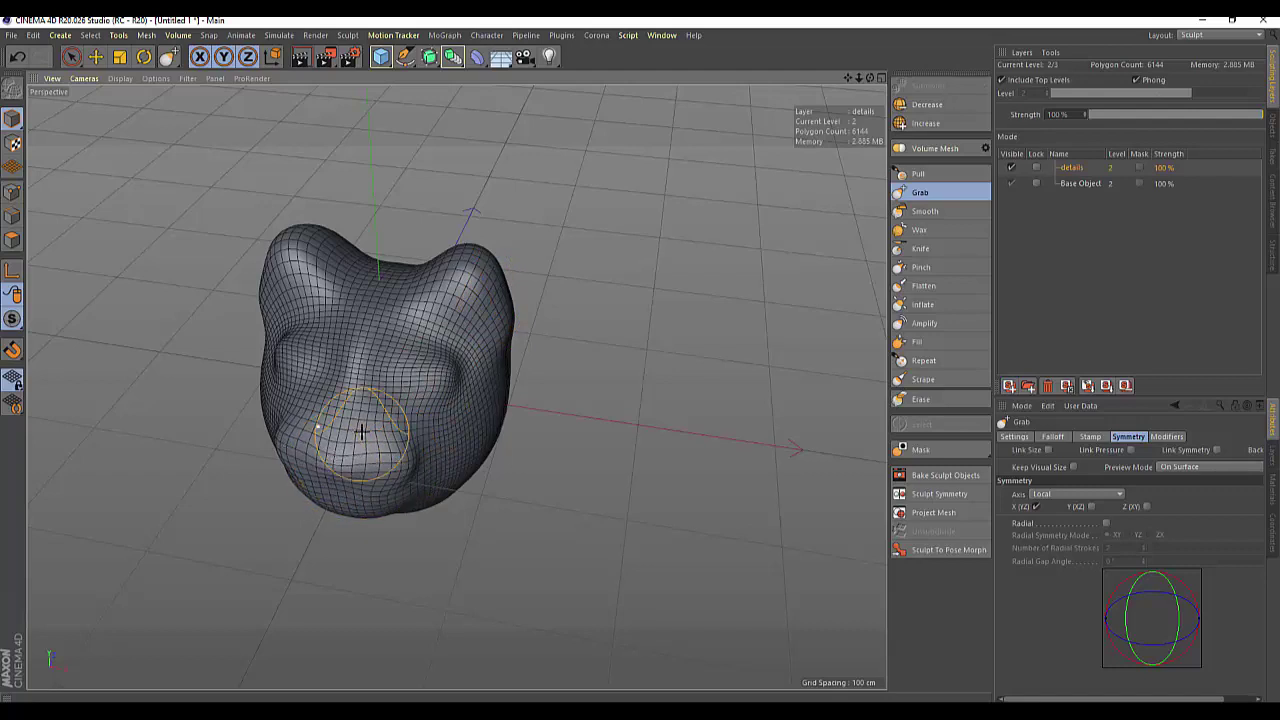
left_click_drag(361, 431, 388, 435)
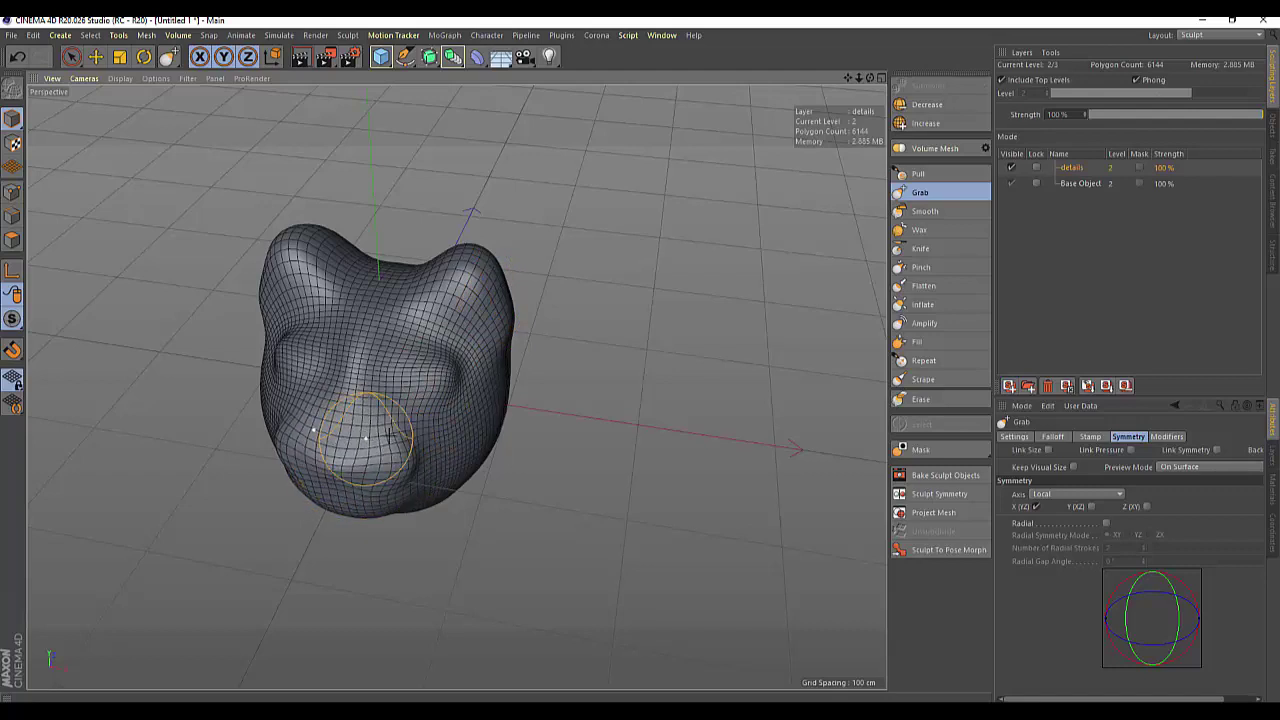
mouse_move(486, 429)
left_mouse_down()
mouse_move(500, 429)
mouse_move(471, 457)
mouse_move(457, 434)
mouse_move(480, 451)
mouse_move(452, 470)
left_mouse_up()
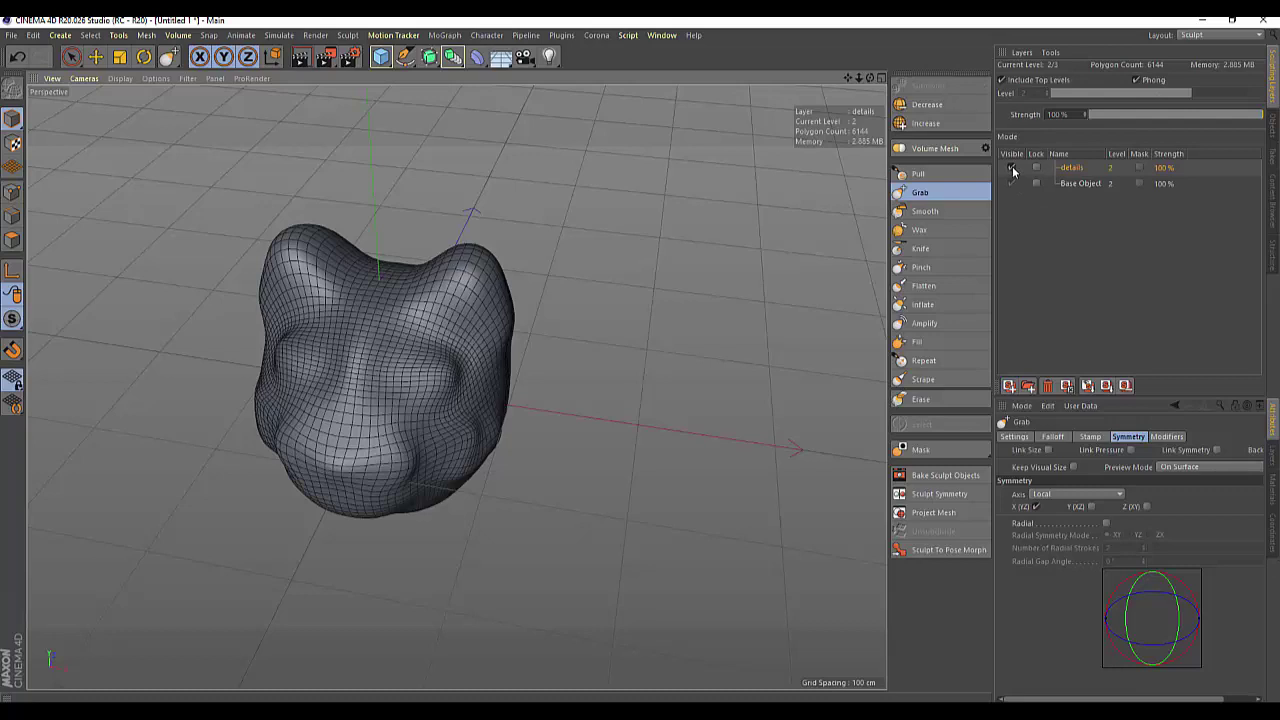
left_click(1080, 184)
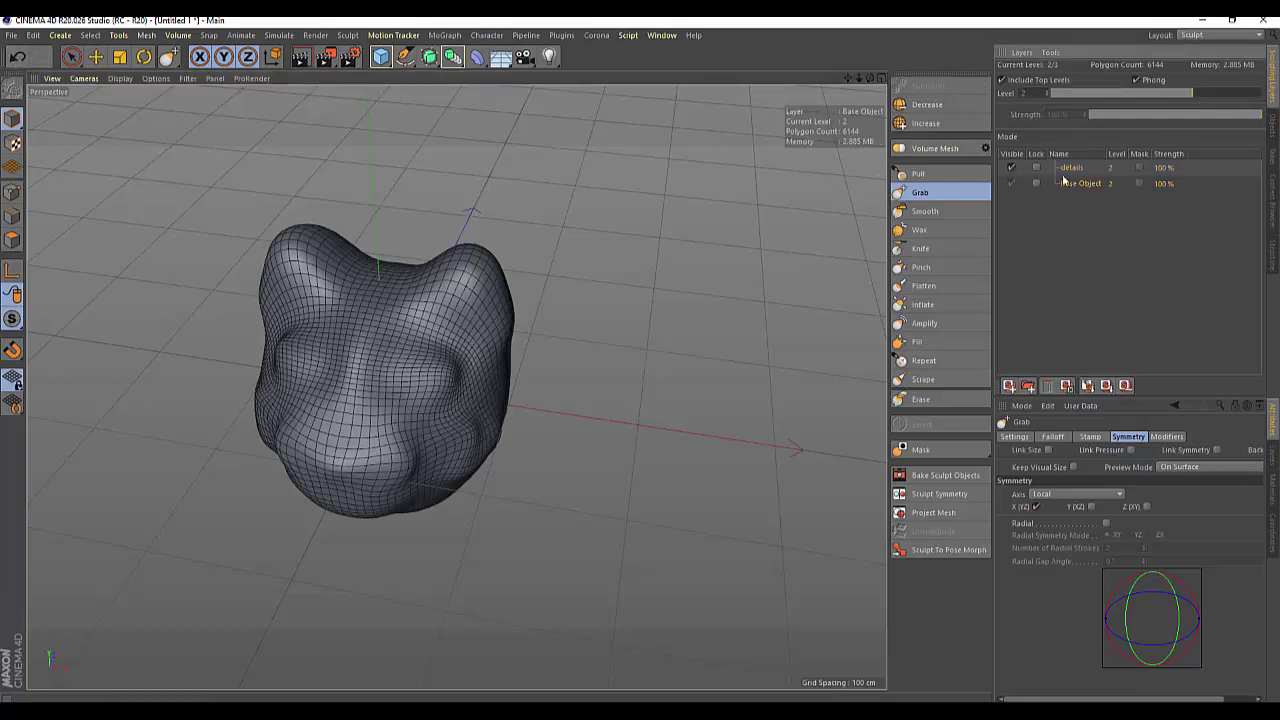
left_click(1011, 170)
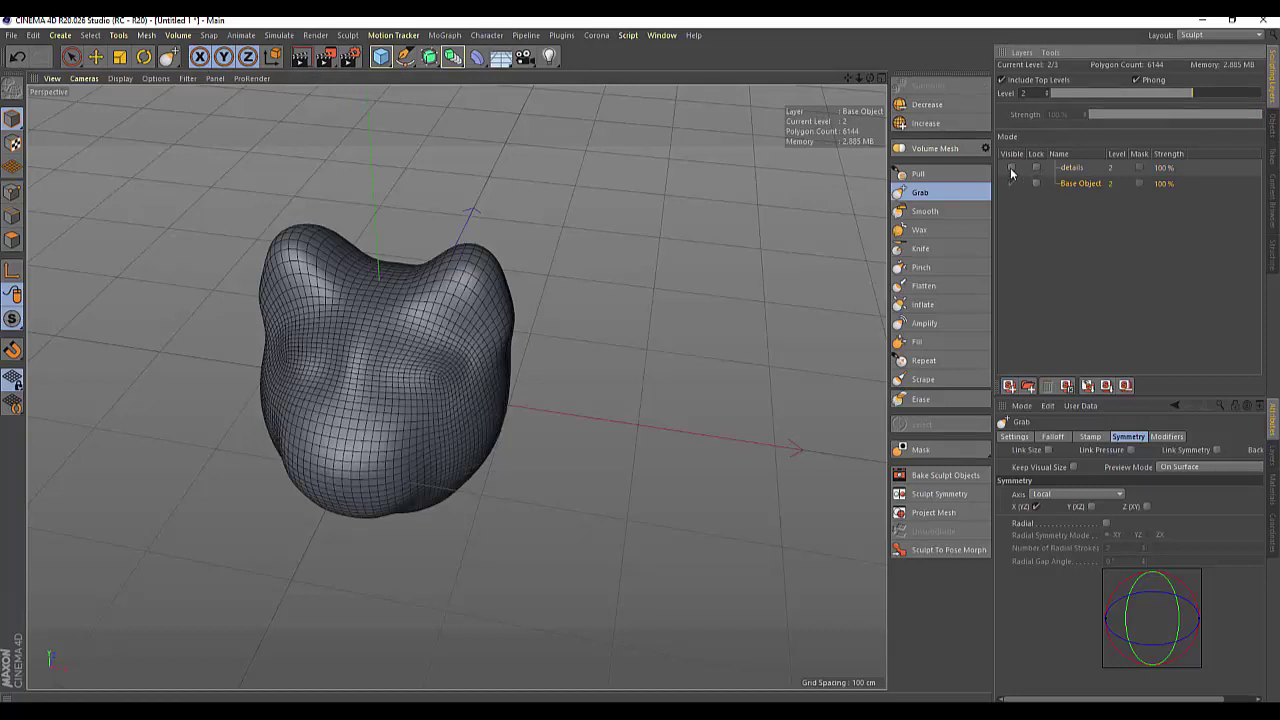
left_click(1011, 168)
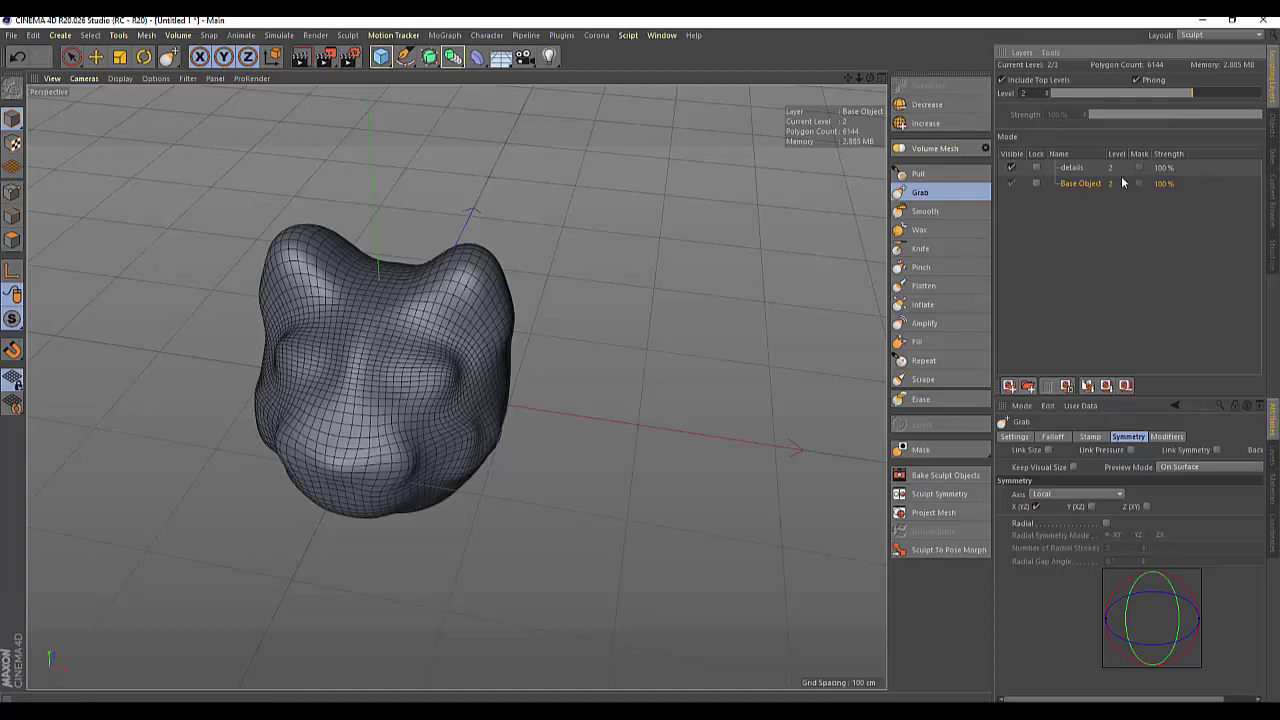
Step: Add a layer folder named 'layer' and drag the details layer toward it
left_click(1029, 388)
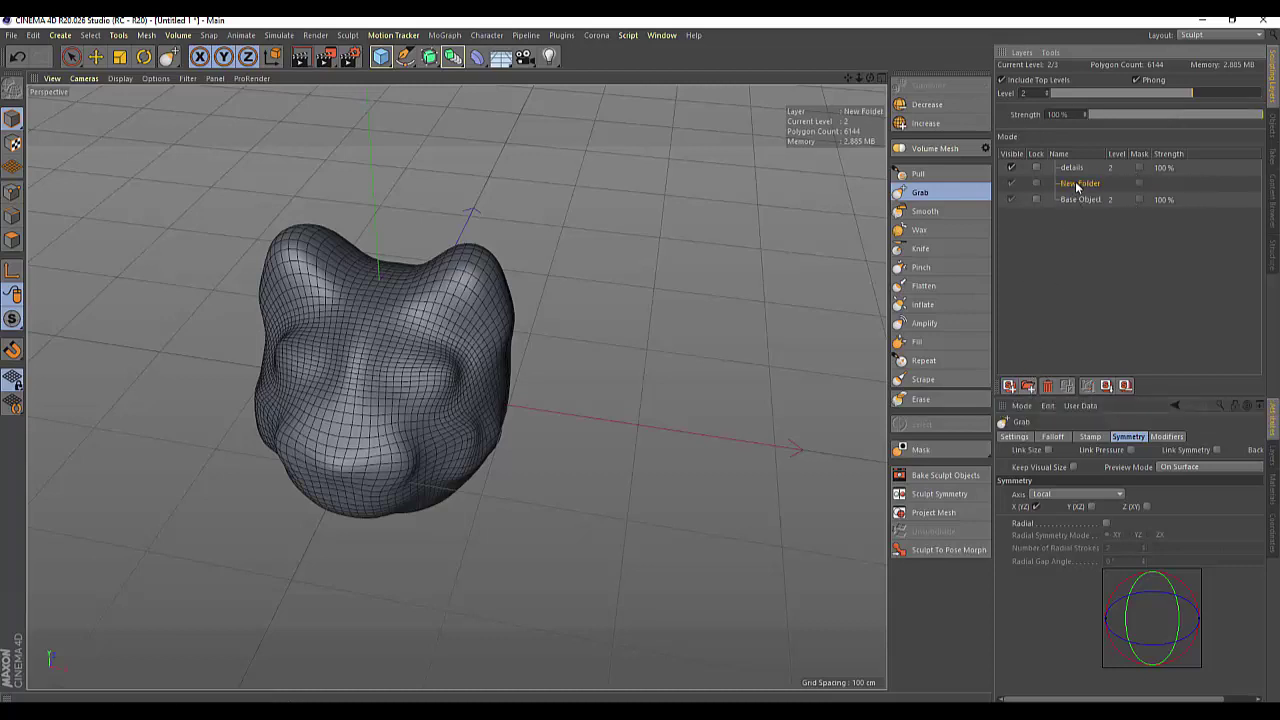
double_click(1074, 186)
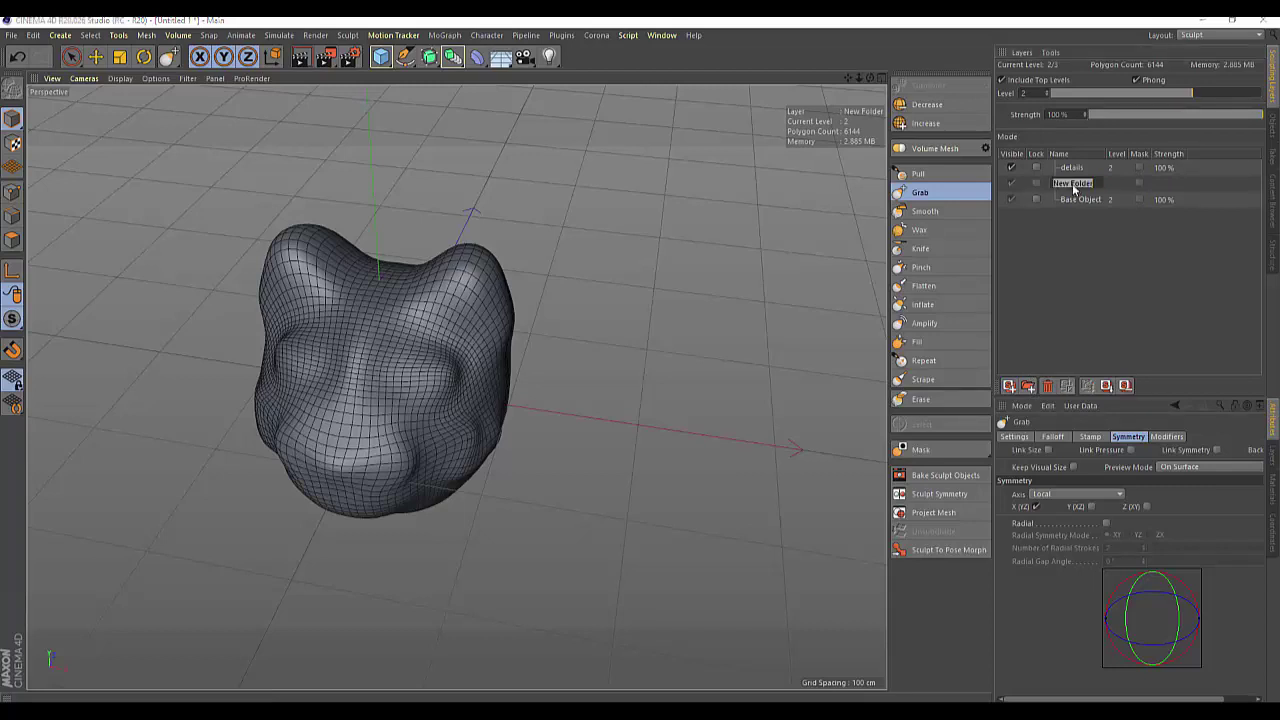
key("BackSpace")
type("y")
key("Return")
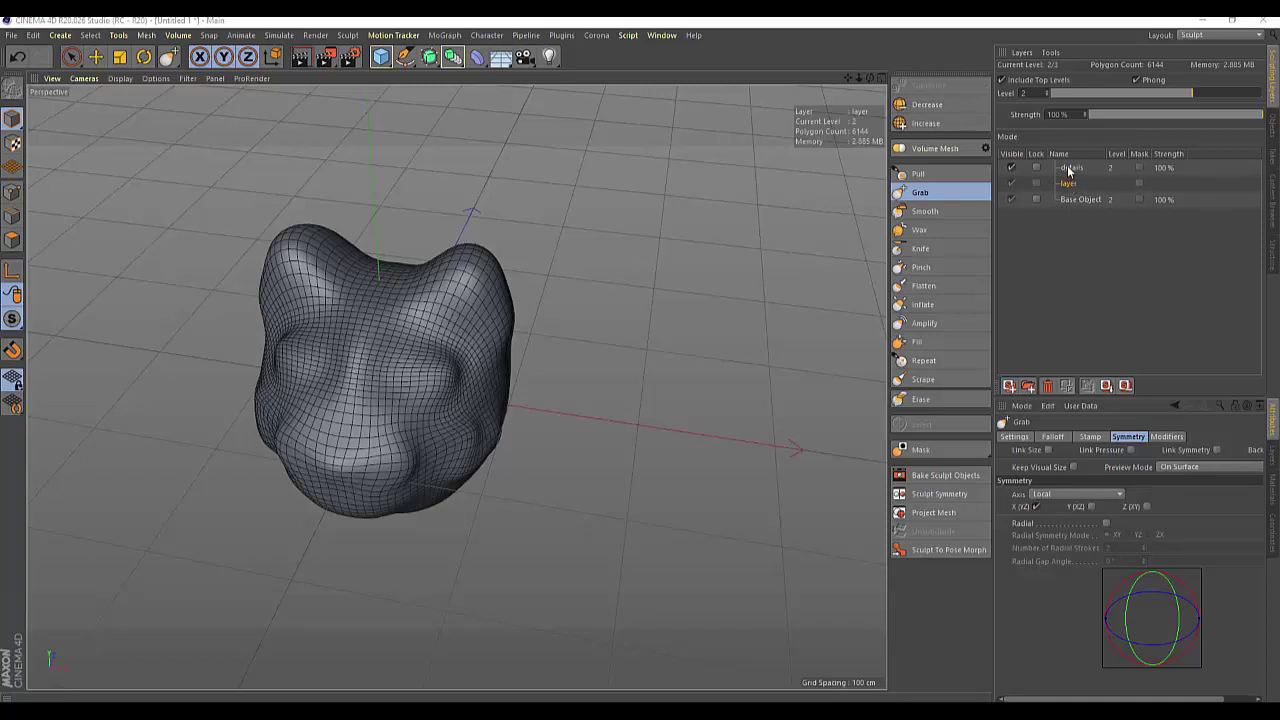
mouse_move(1069, 170)
left_mouse_down()
mouse_move(1073, 187)
mouse_move(1070, 172)
left_mouse_up()
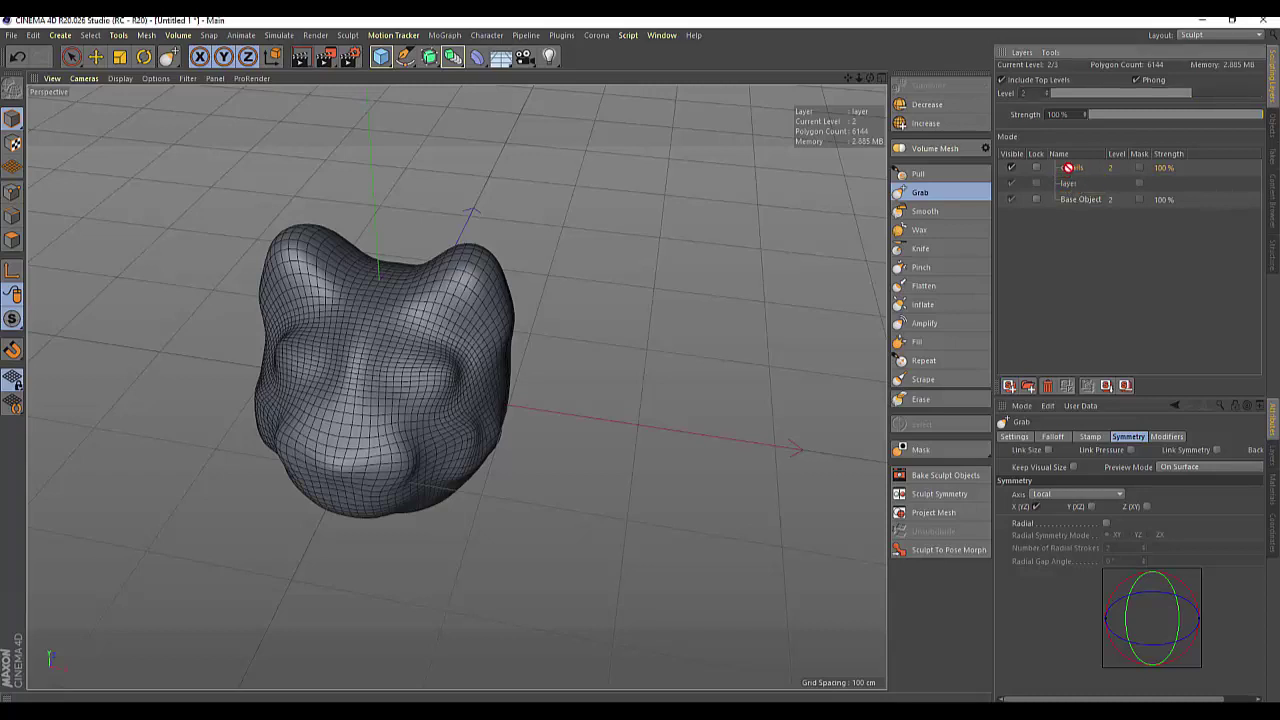
left_click(1068, 184)
Step: Delete the layer folder, toggle details visibility, and drop Base Object to level 1 (1536 polygons)
left_click(1047, 385)
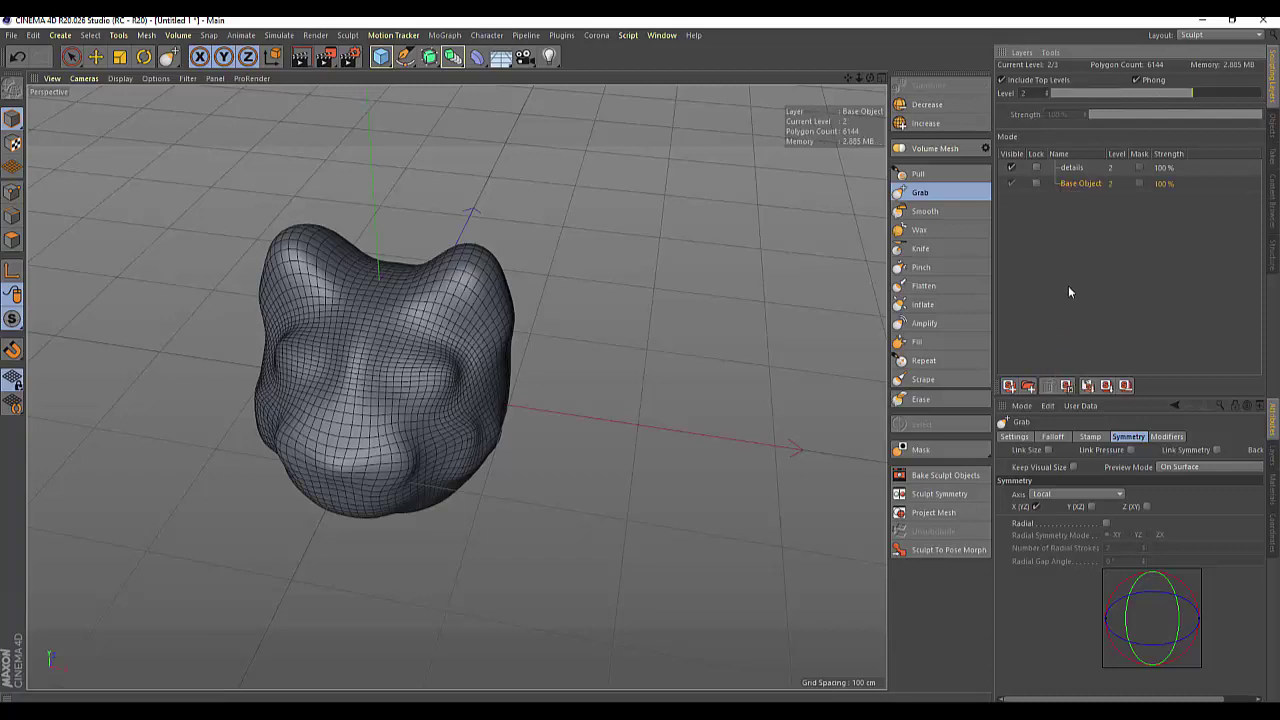
left_click(1011, 168)
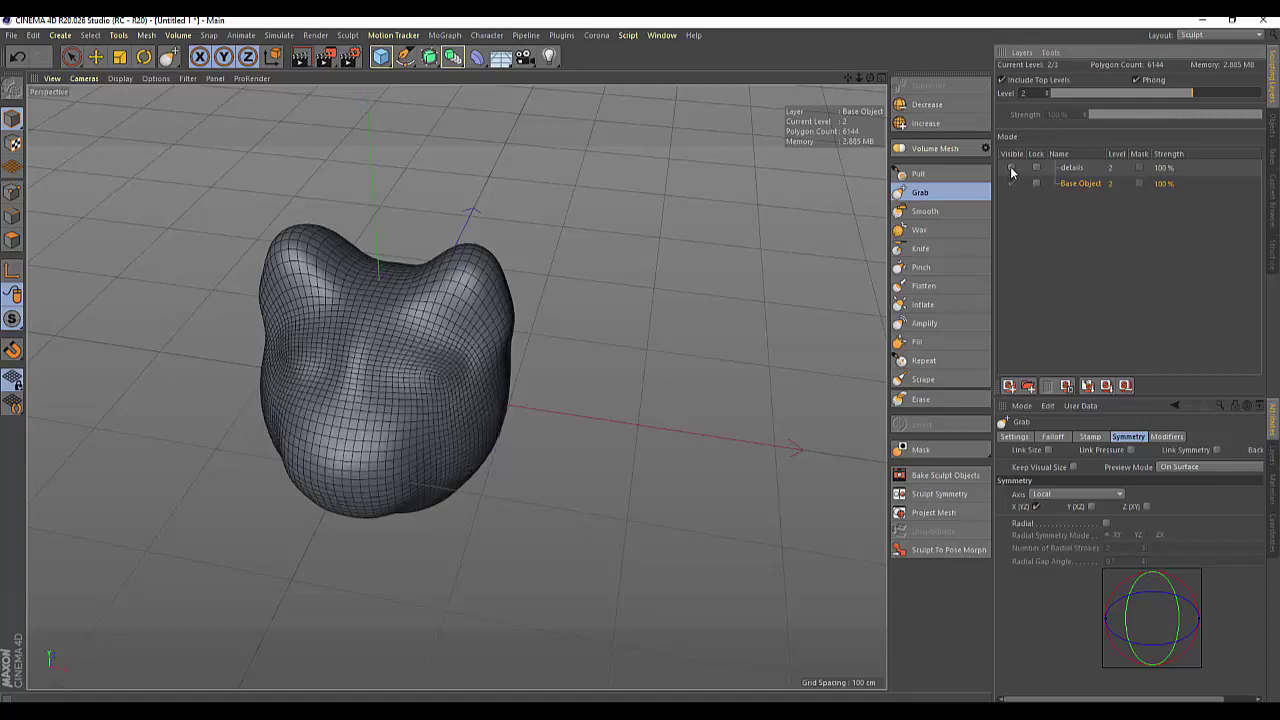
left_click(1011, 168)
left_click(1071, 168)
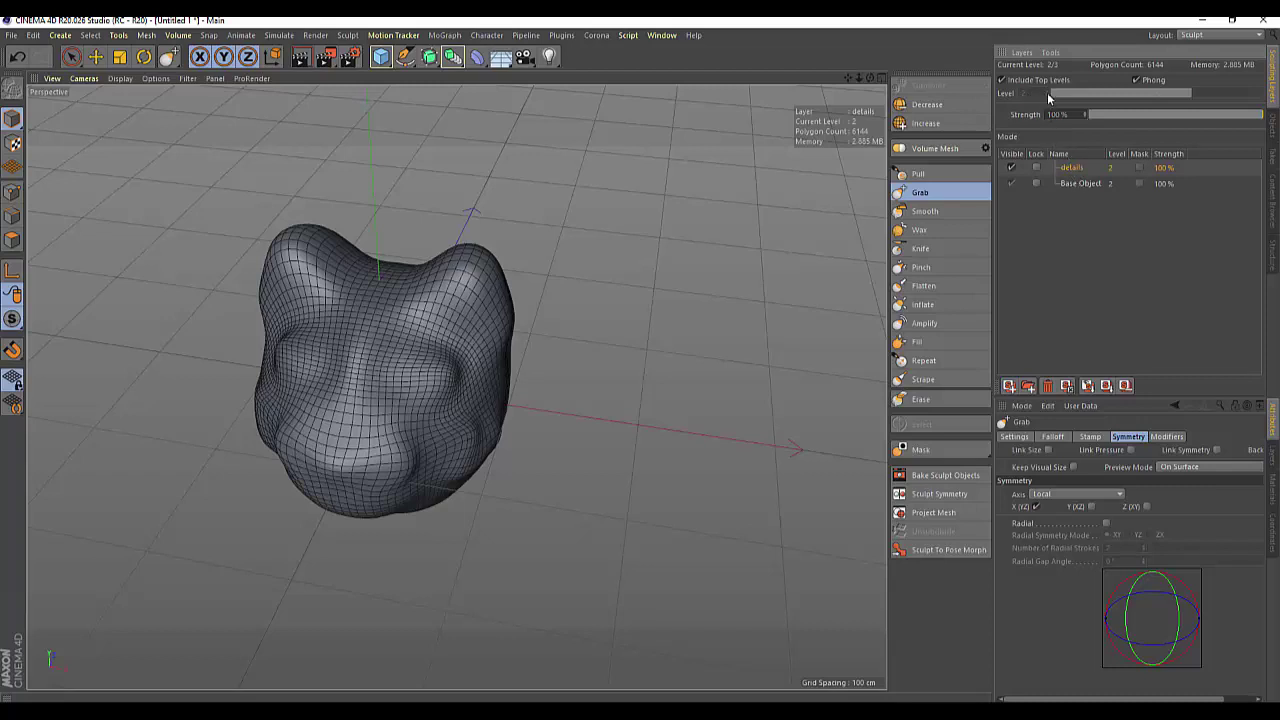
left_click(1072, 183)
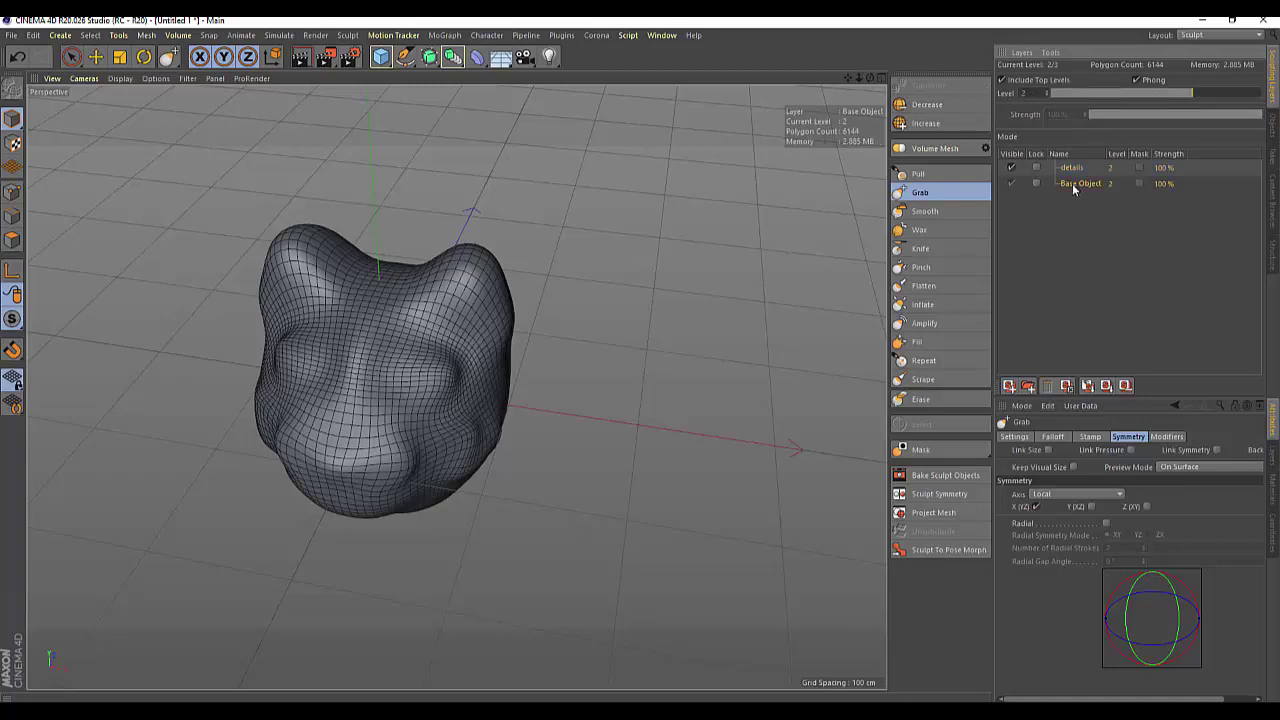
left_click(1048, 95)
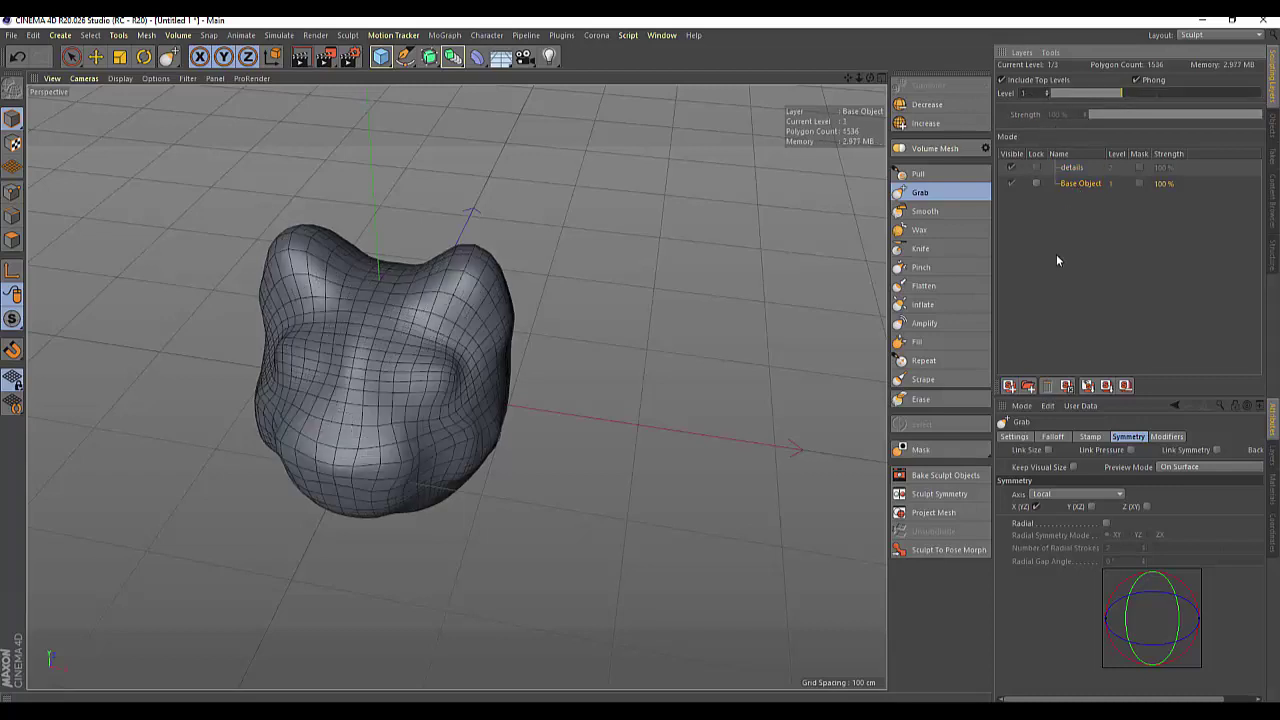
Step: Add a level-1 sculpt layer and rename Layer 2 to 'pervyj'
left_click(1009, 386)
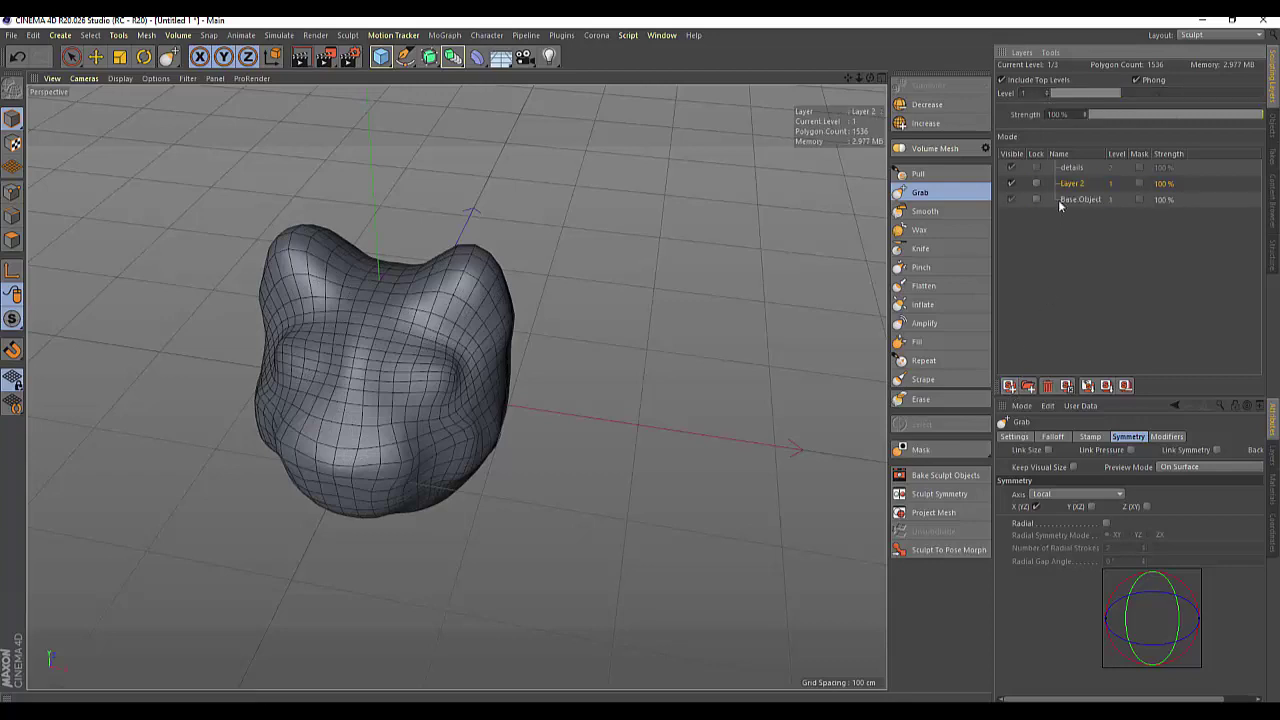
double_click(1068, 185)
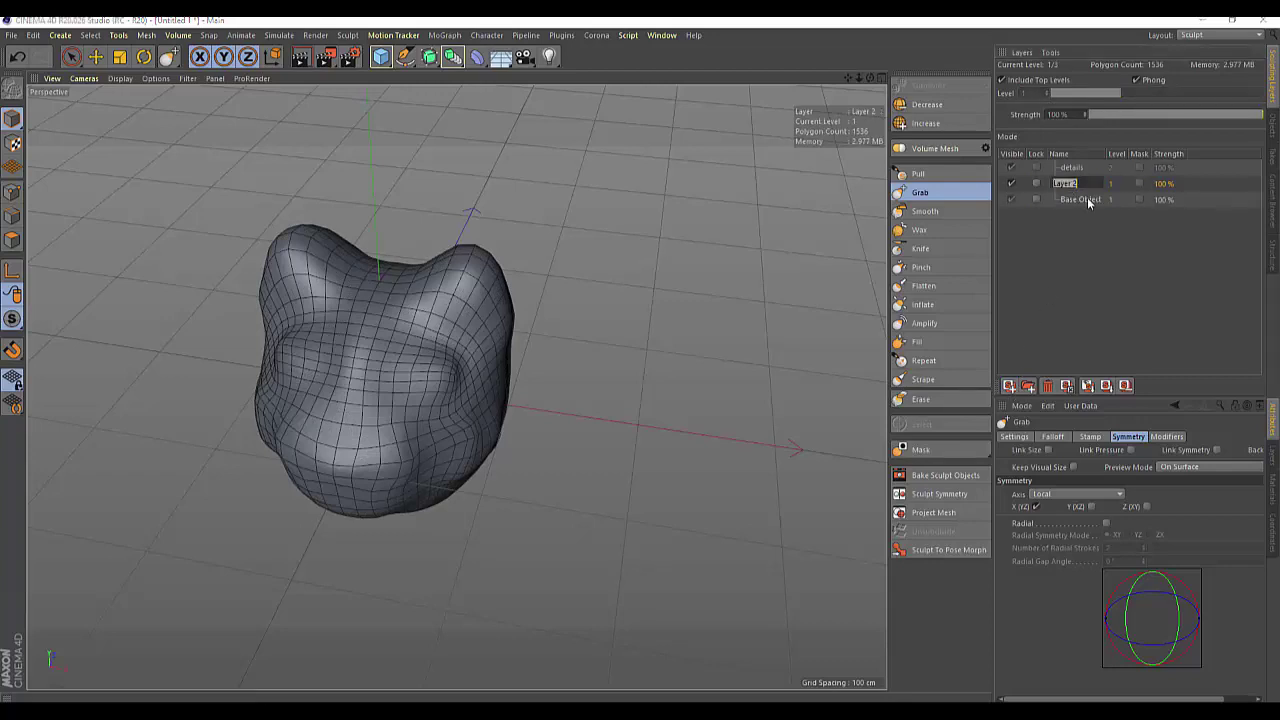
type("pervyj")
key("Return")
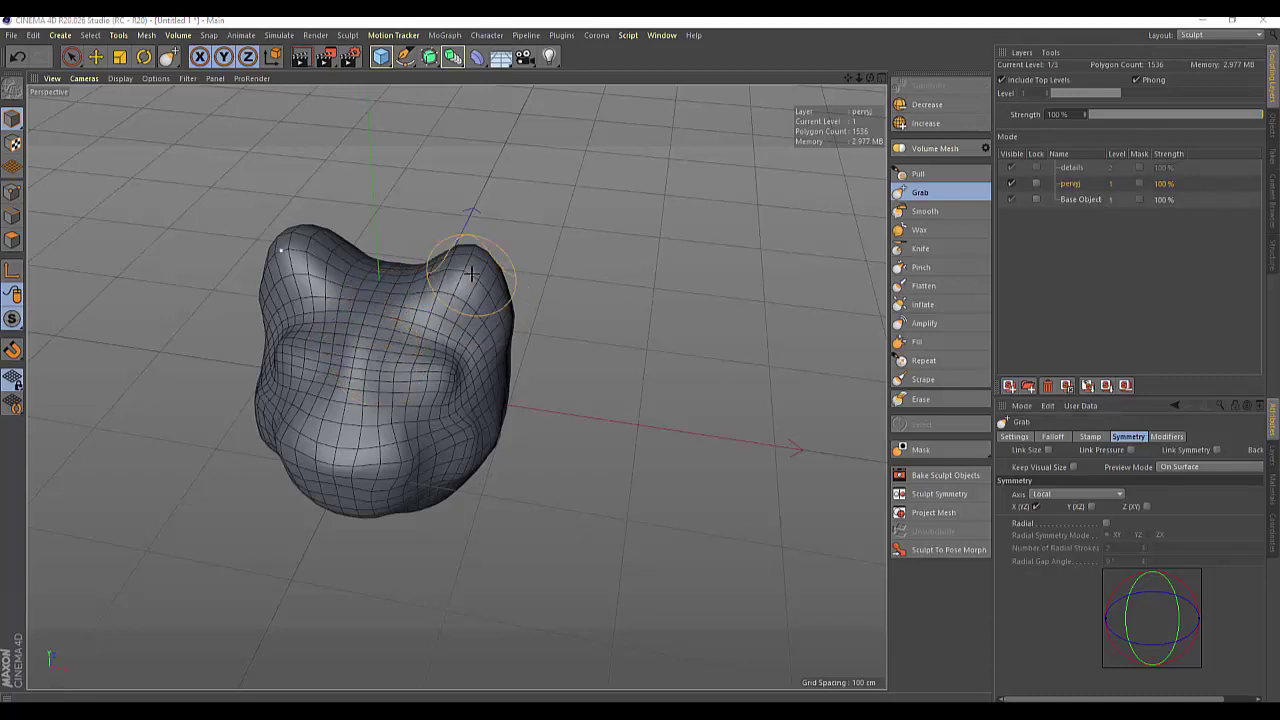
Step: Bulge out the head's sides and bottom on the new layer, then hide that layer
left_click_drag(498, 292, 516, 318)
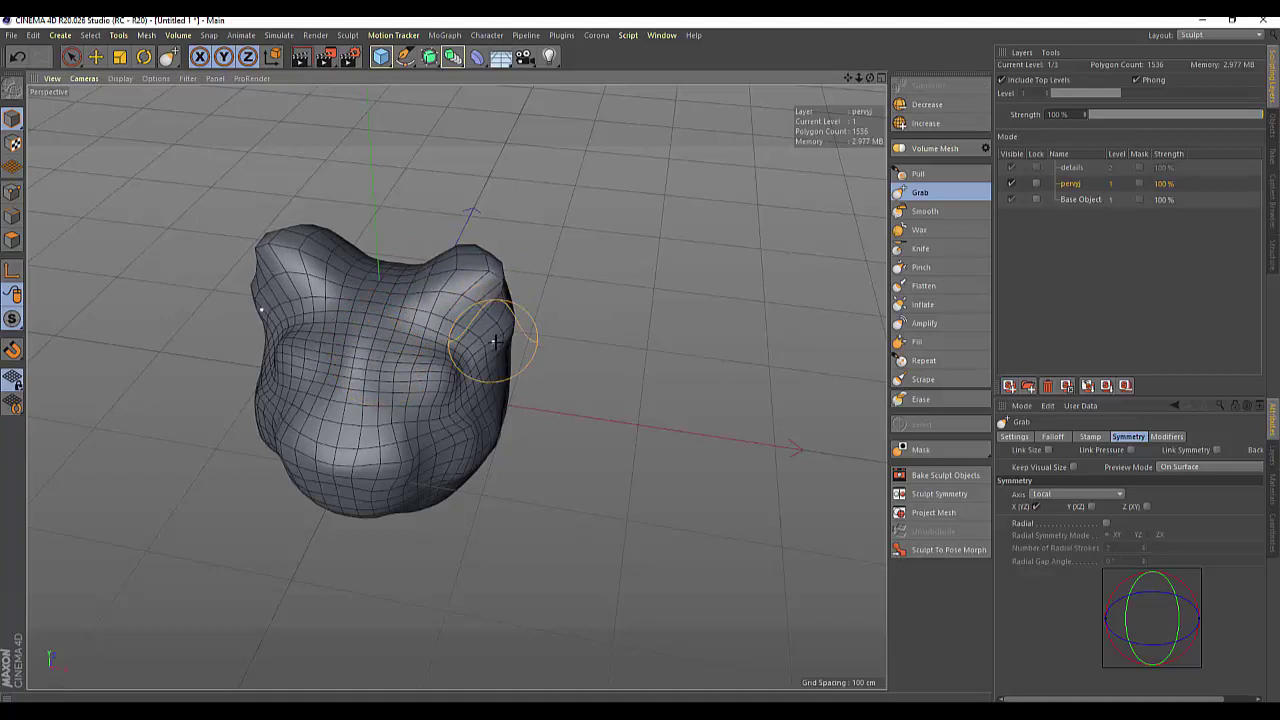
mouse_move(489, 372)
left_mouse_down()
mouse_move(366, 497)
mouse_move(330, 465)
left_mouse_up()
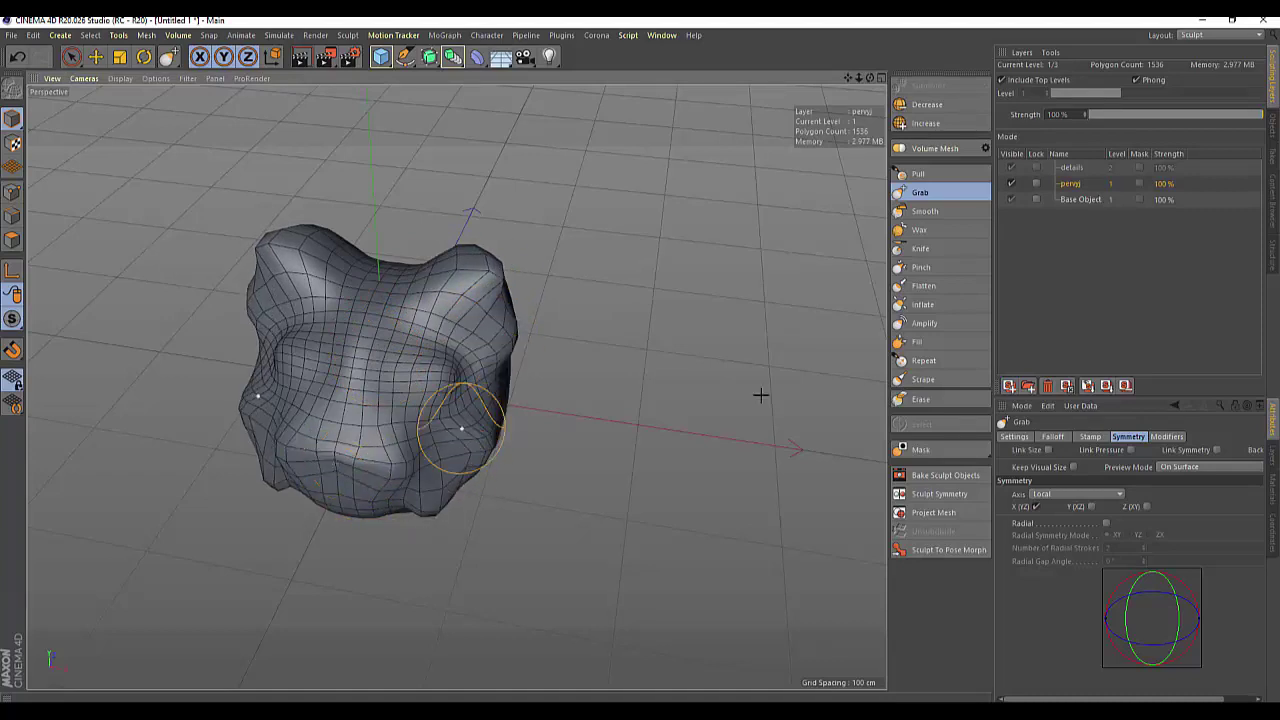
left_click(1011, 183)
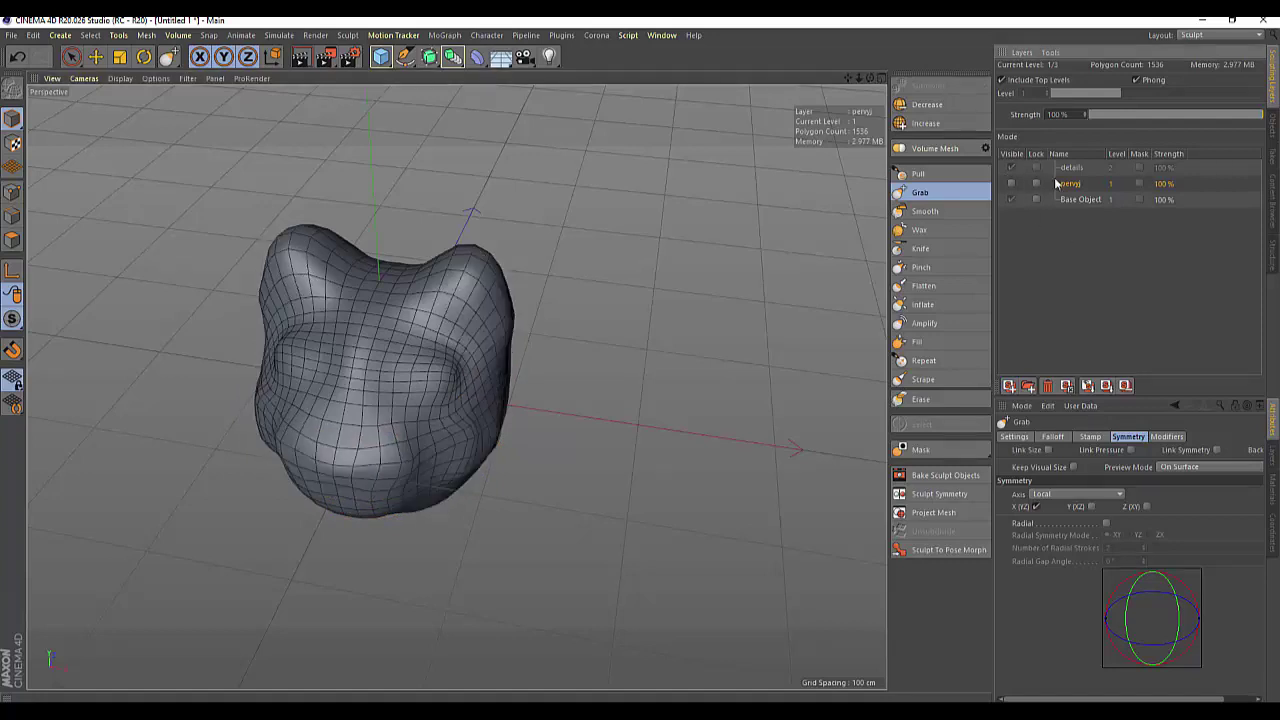
Step: Select Base Object, then rename the top layer to 'details'
left_click(1078, 202)
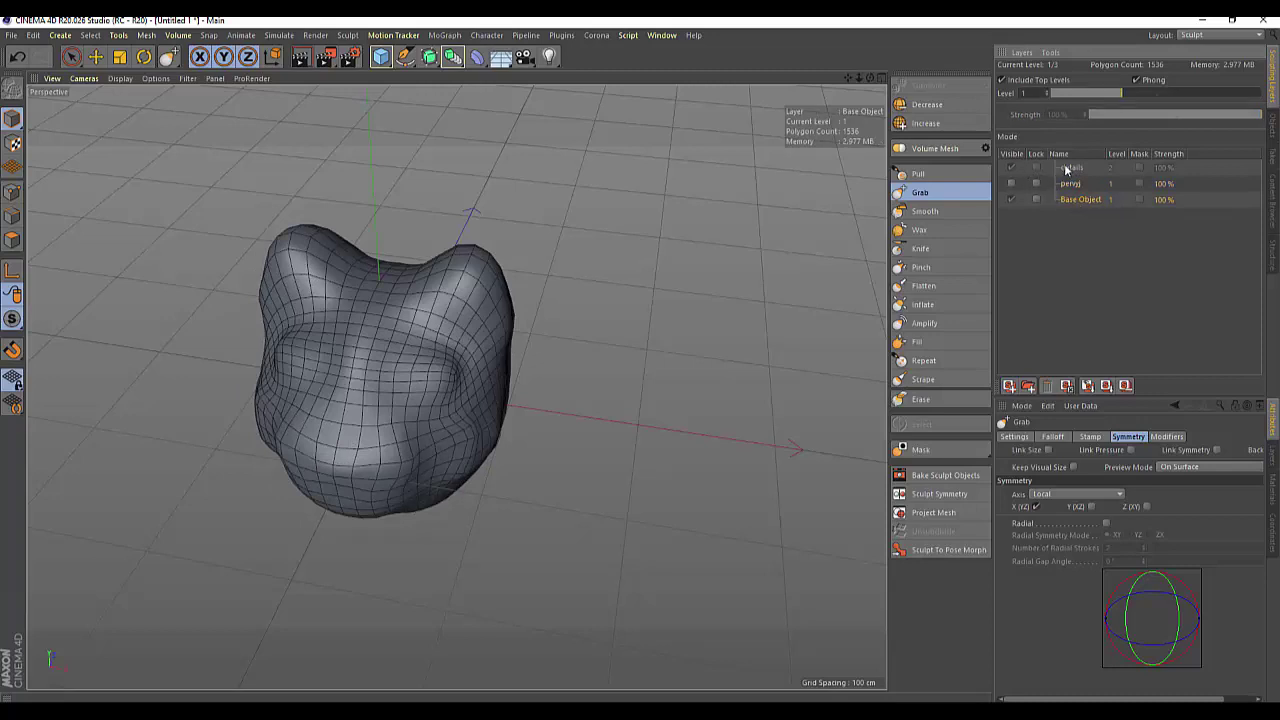
double_click(1067, 168)
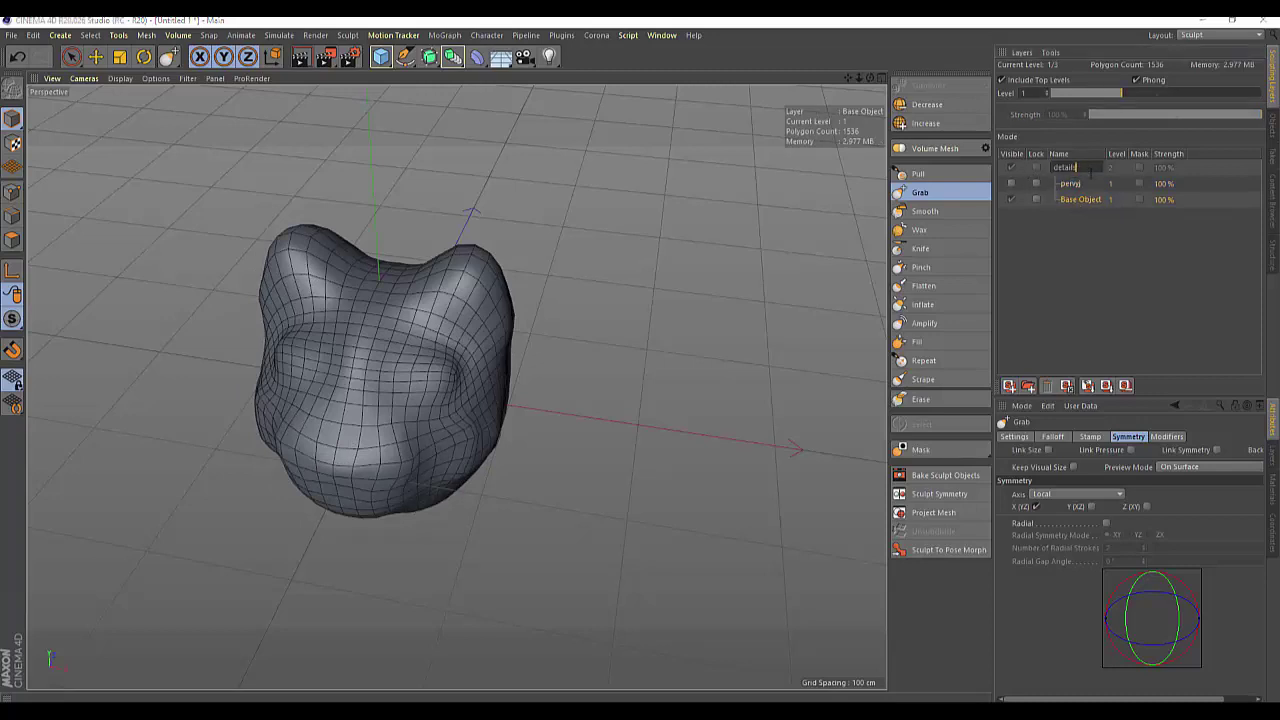
left_click(1114, 312)
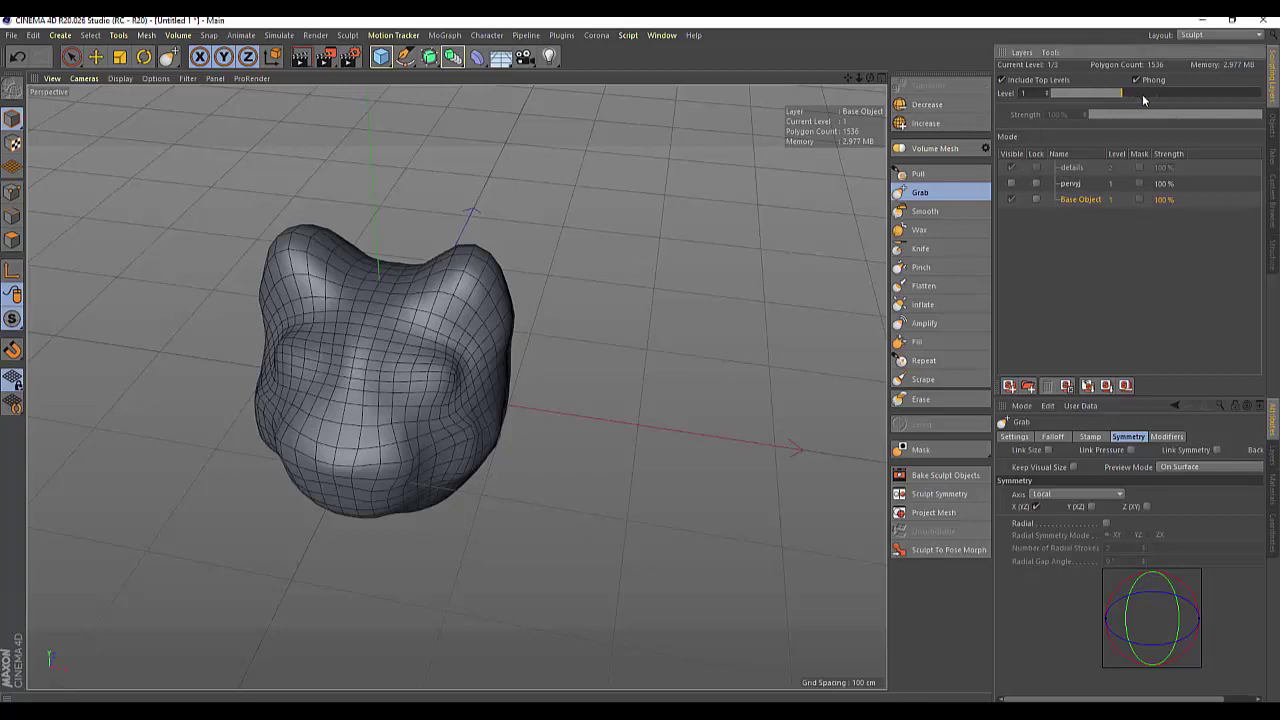
left_click(1048, 91)
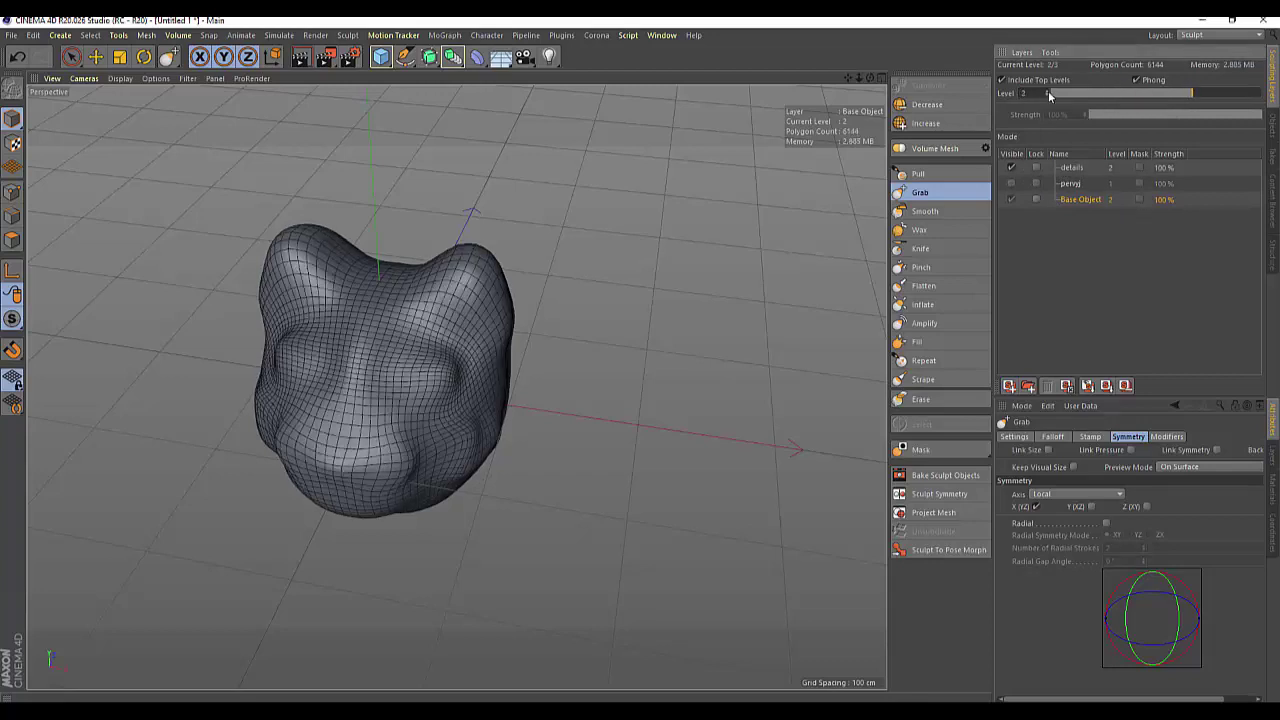
left_click(1075, 170)
left_click(1010, 168)
left_click(1010, 168)
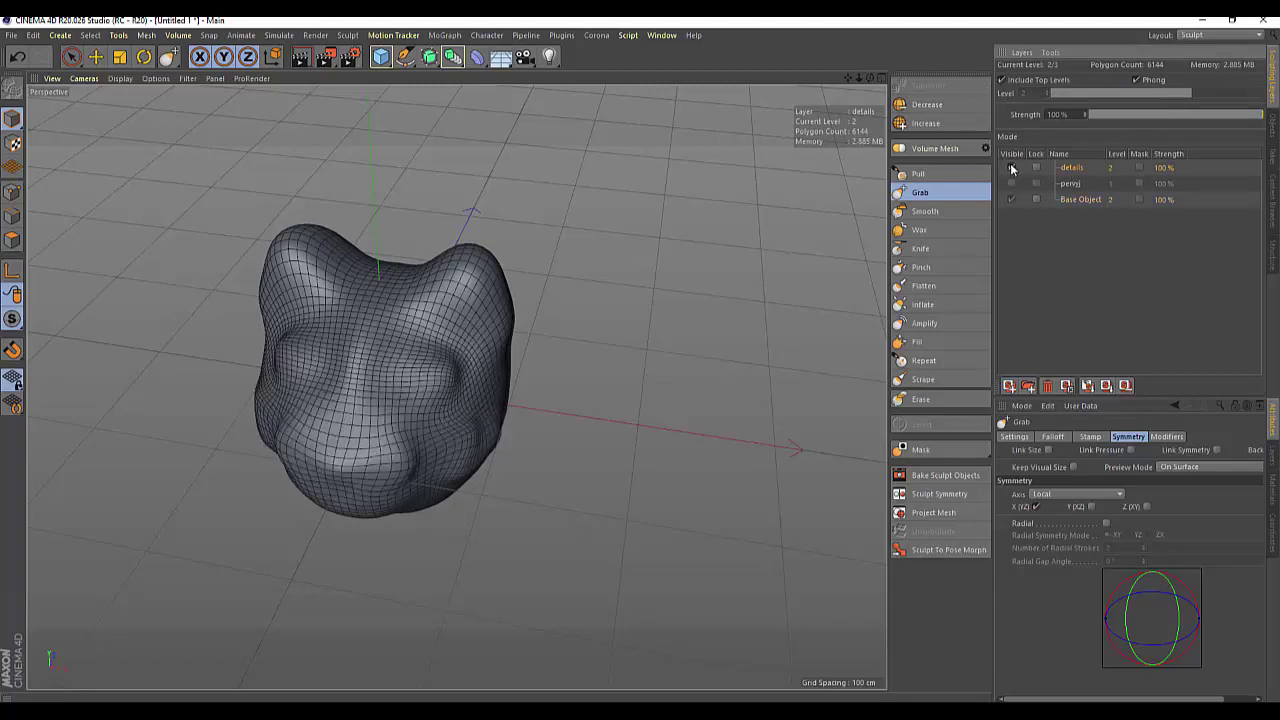
left_click(1010, 168)
left_click(1010, 168)
left_click(1082, 200)
left_click(1048, 96)
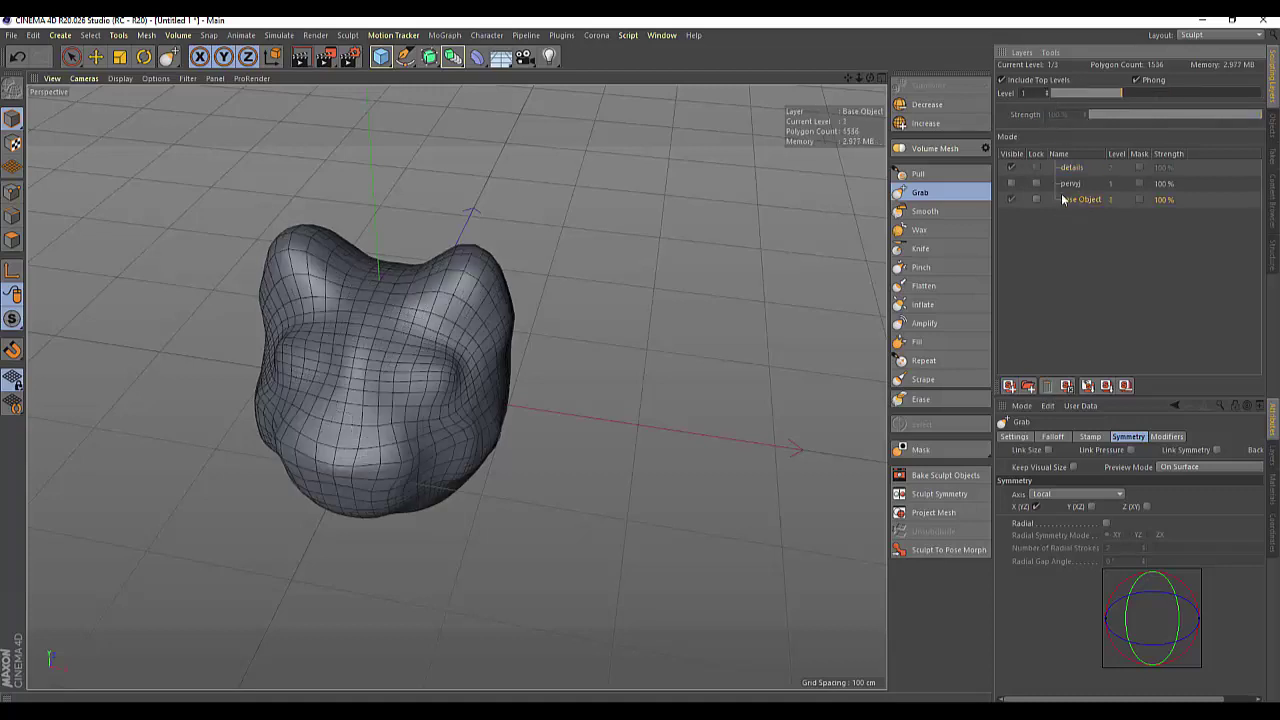
left_click(1078, 185)
left_click(1012, 184)
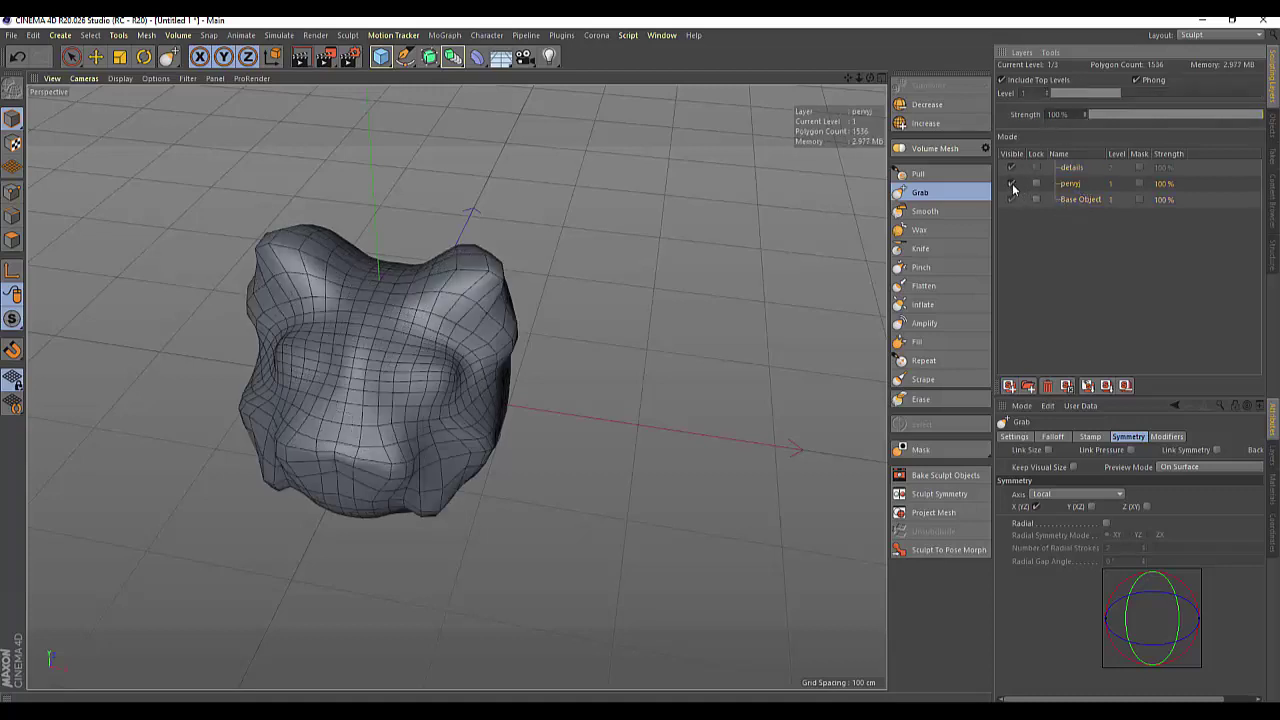
left_click(1012, 184)
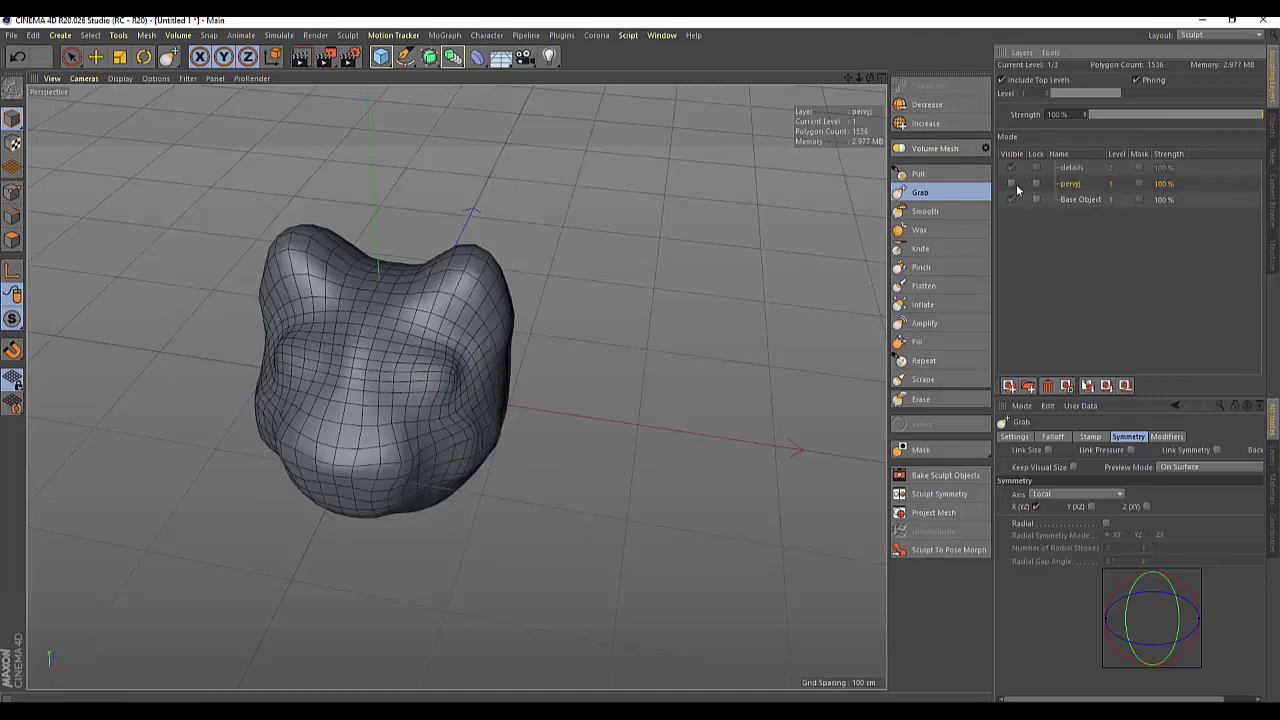
left_click(1012, 185)
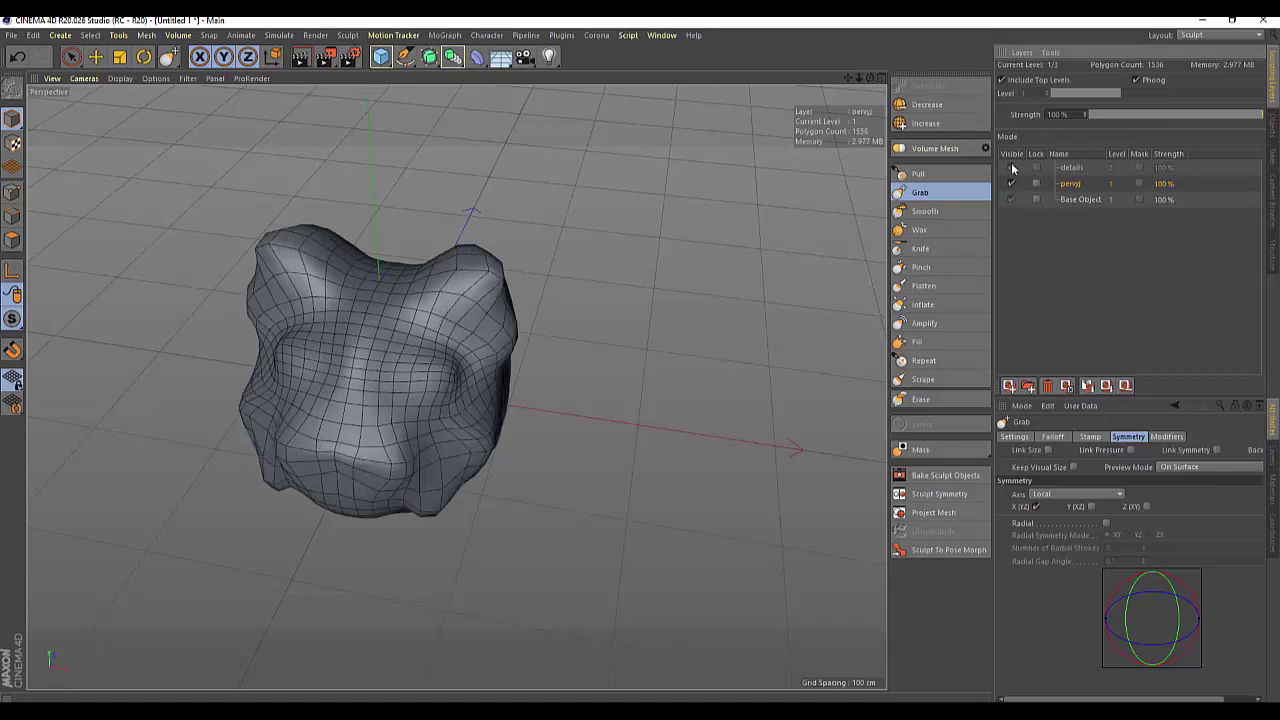
left_click(1011, 184)
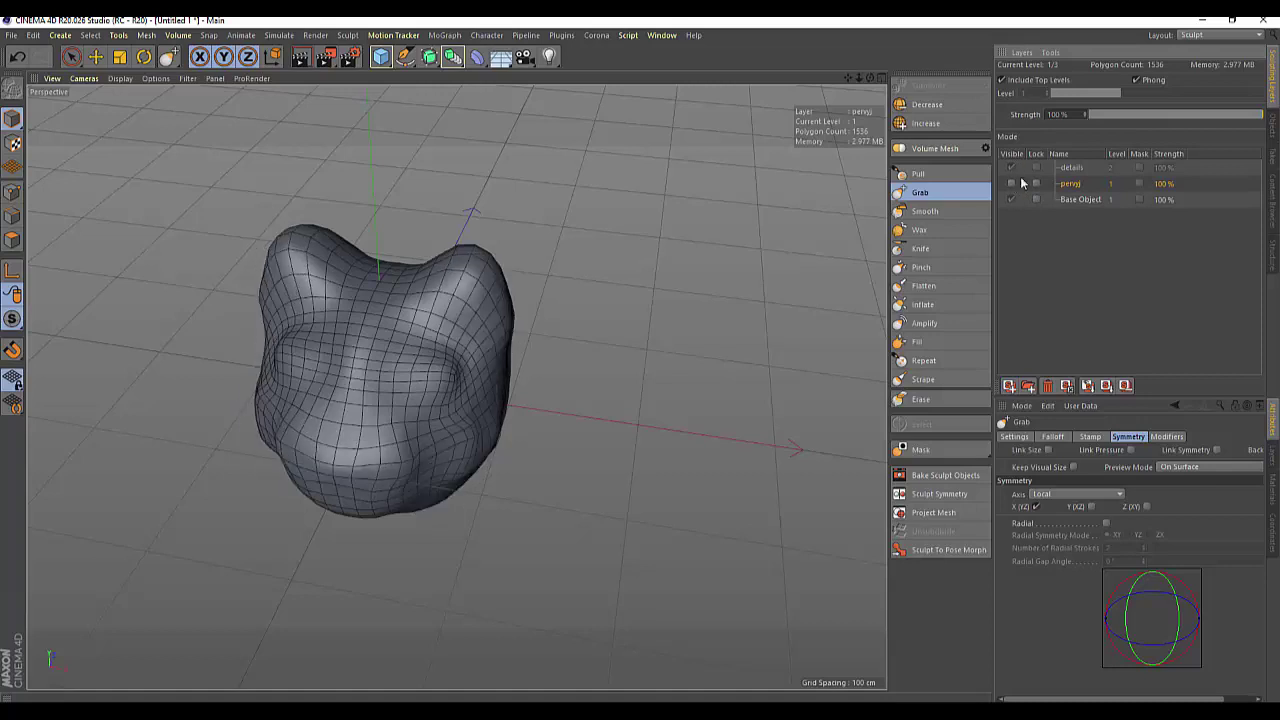
Step: Delete the pervyj layer, raise Level to 2, and merge details into Base Object
left_click(1048, 386)
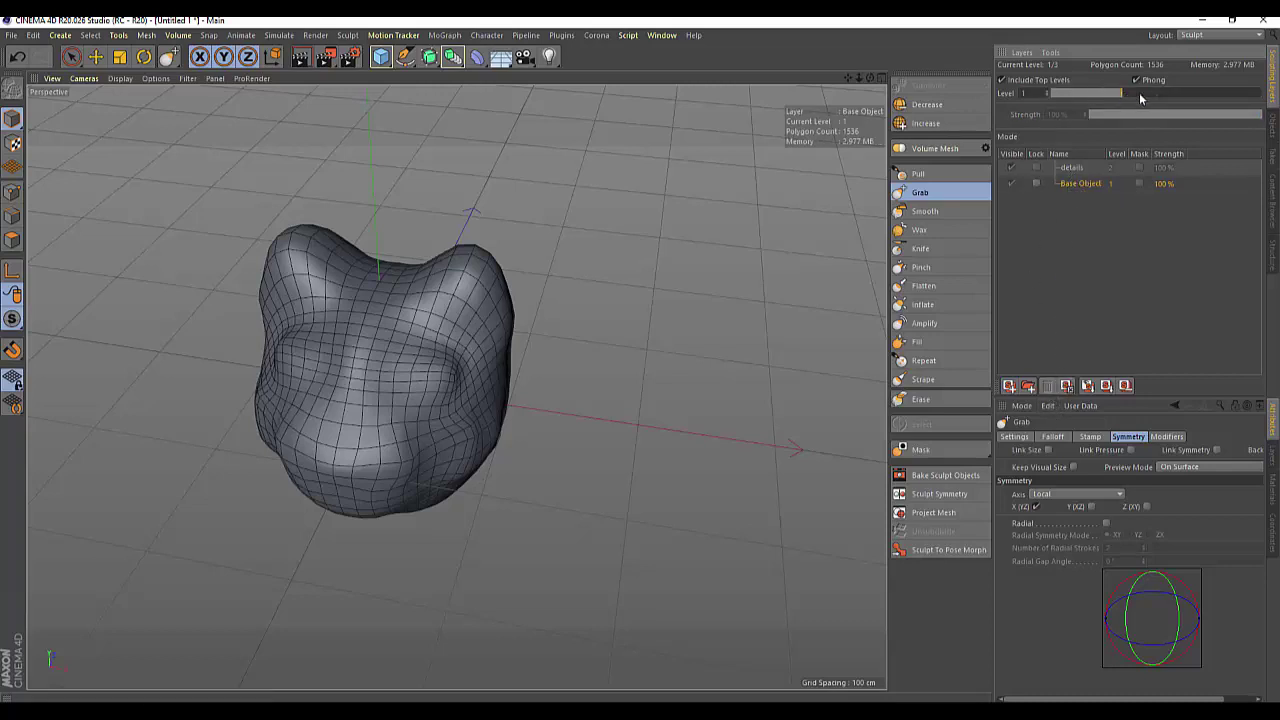
left_click_drag(1140, 95, 1188, 95)
left_click(1072, 170)
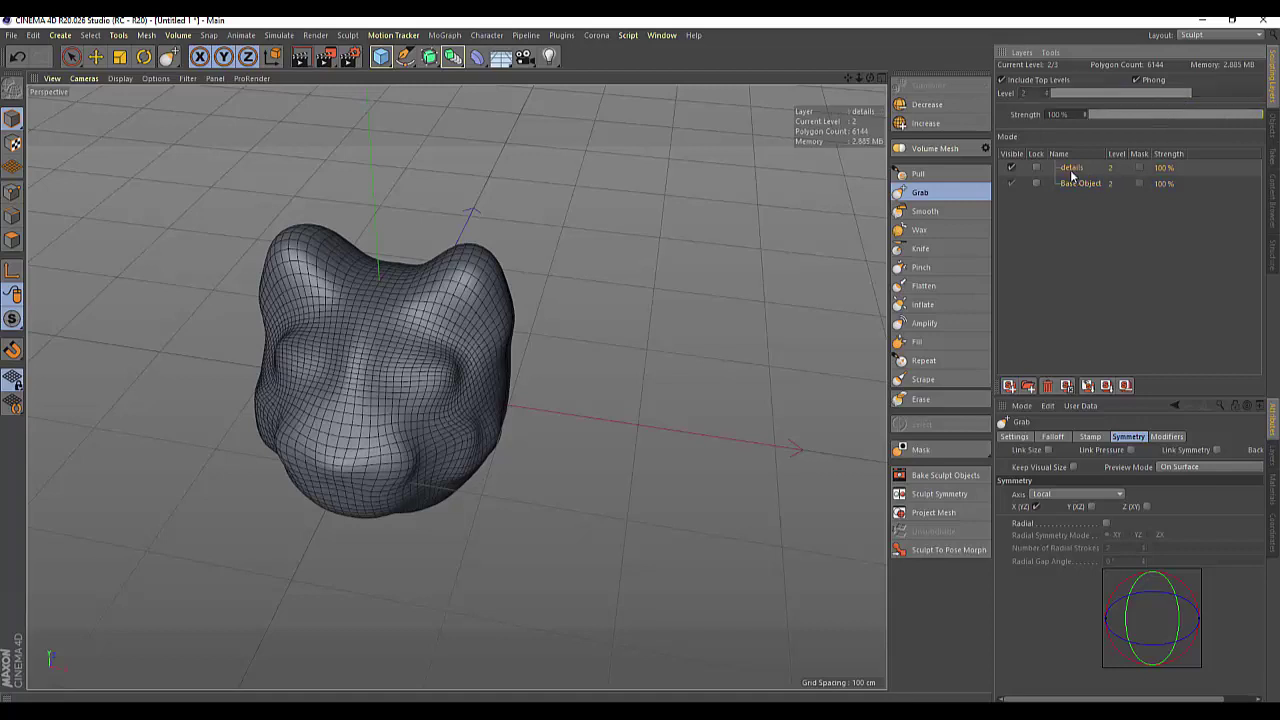
left_click(1047, 387)
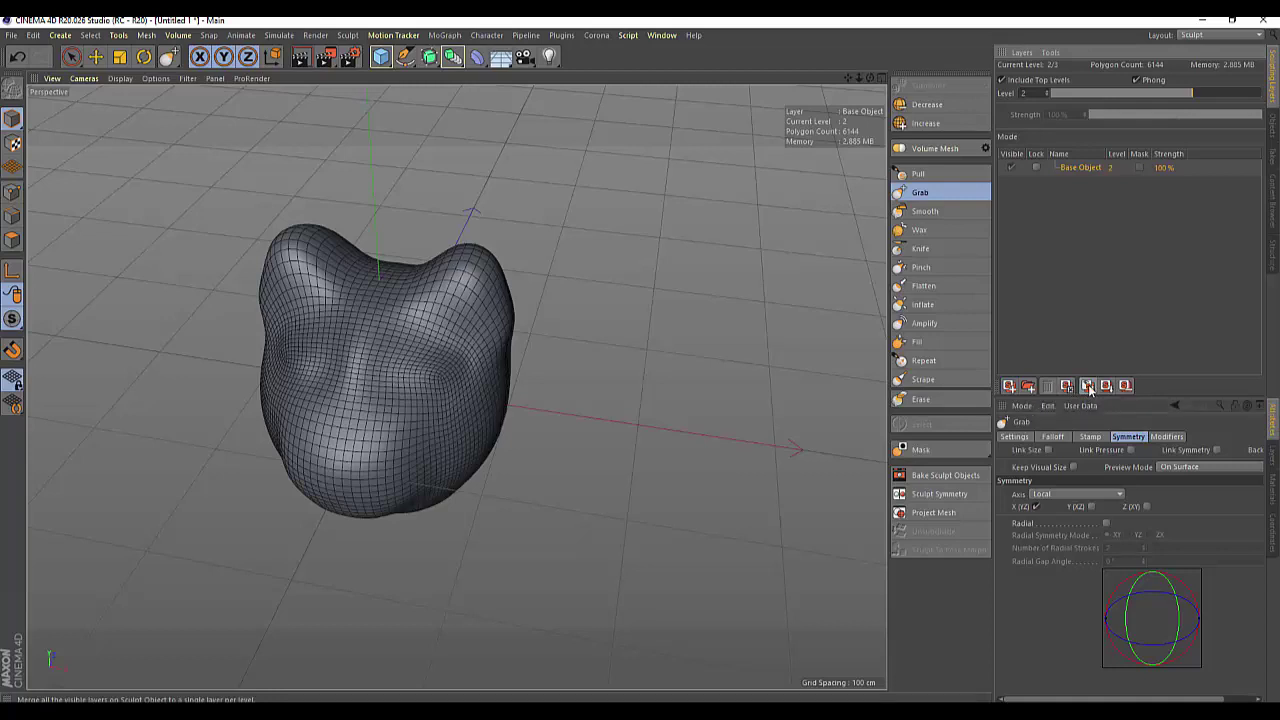
left_click(1036, 168)
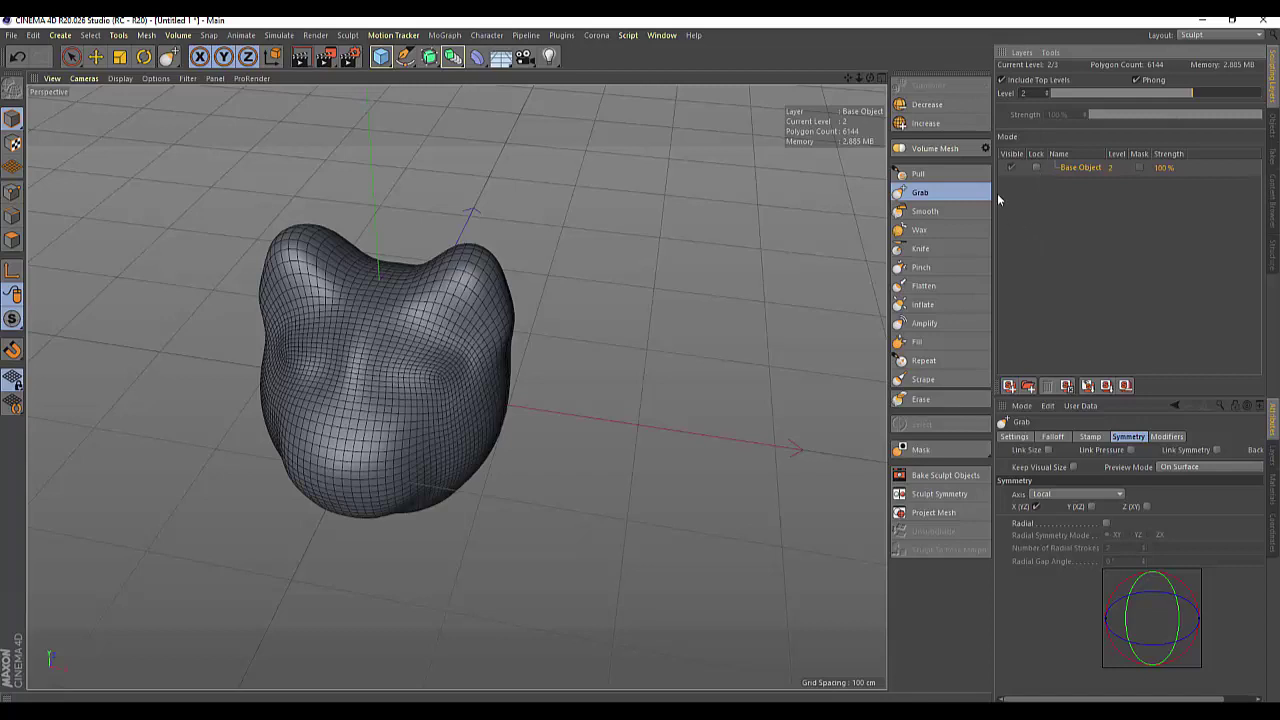
Step: Drop the merged head to level 0, return to level 2, then settle at level 1 (1536 polygons)
left_click_drag(1196, 95, 1050, 93)
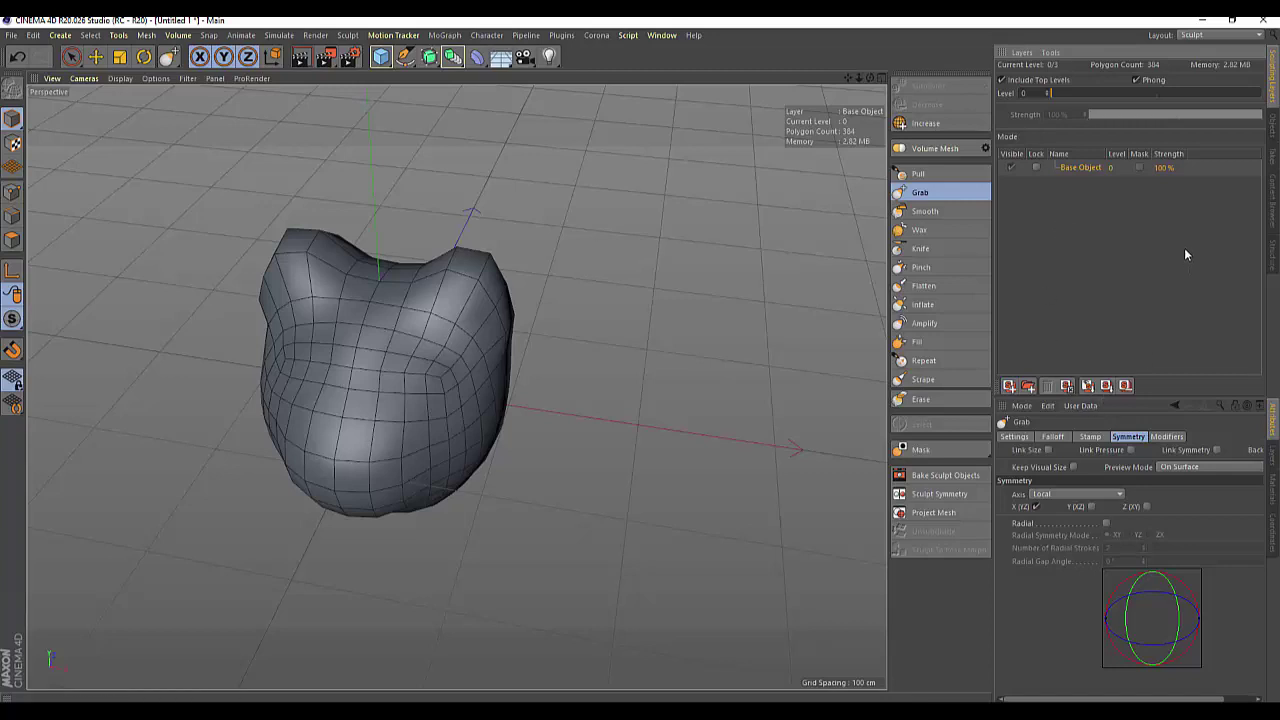
left_click(1047, 90)
left_click(1047, 90)
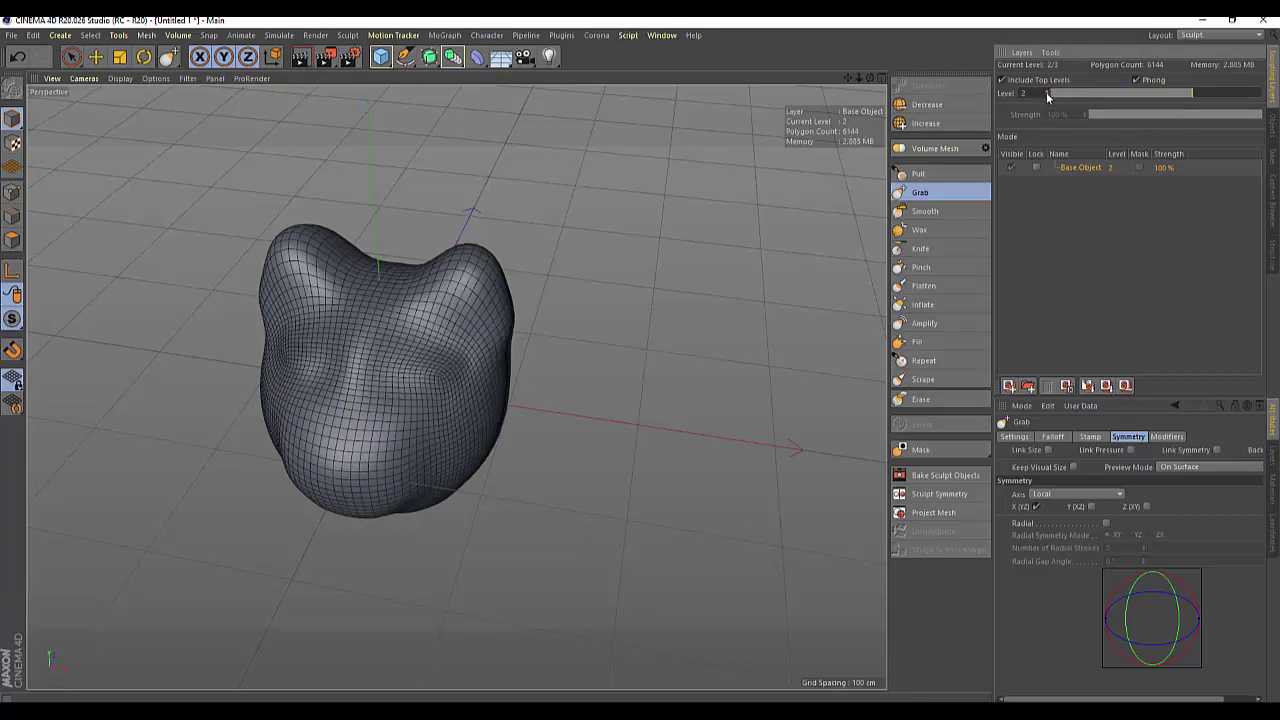
left_click(1046, 96)
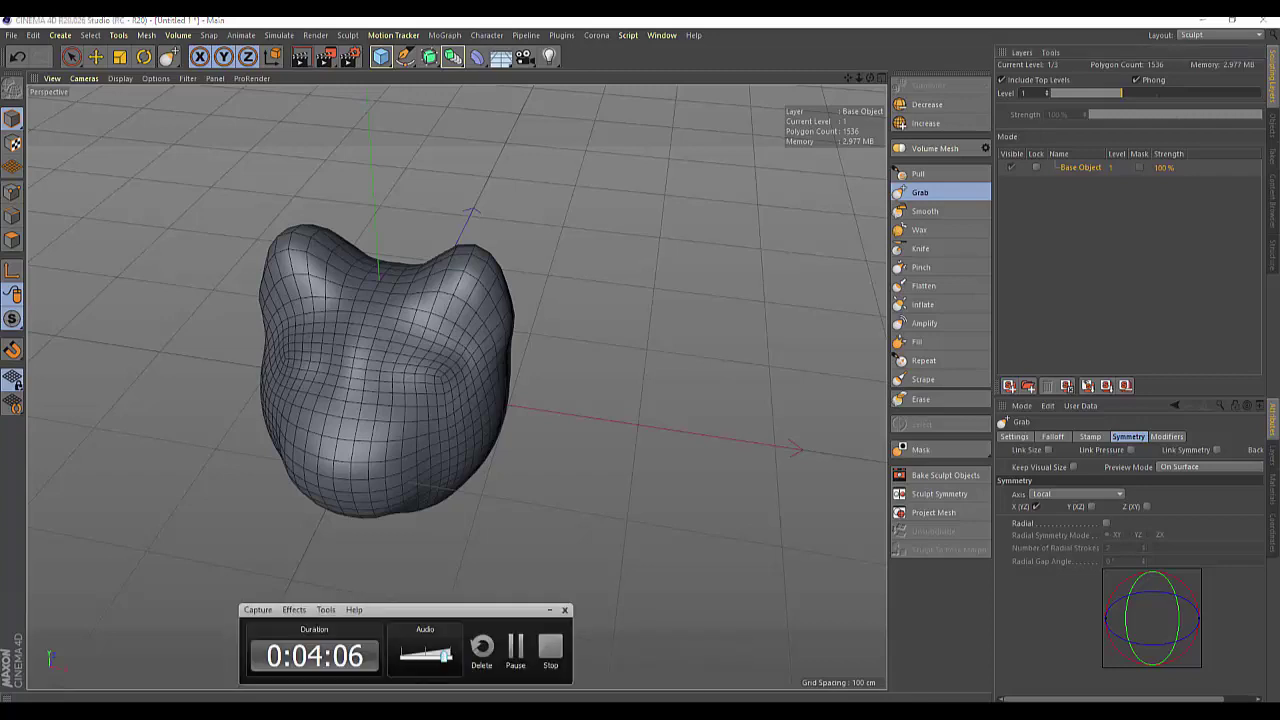
Step: Add a 'details' sculpt layer above Base Object with the head at level 2 (6144 polygons)
left_click(516, 650)
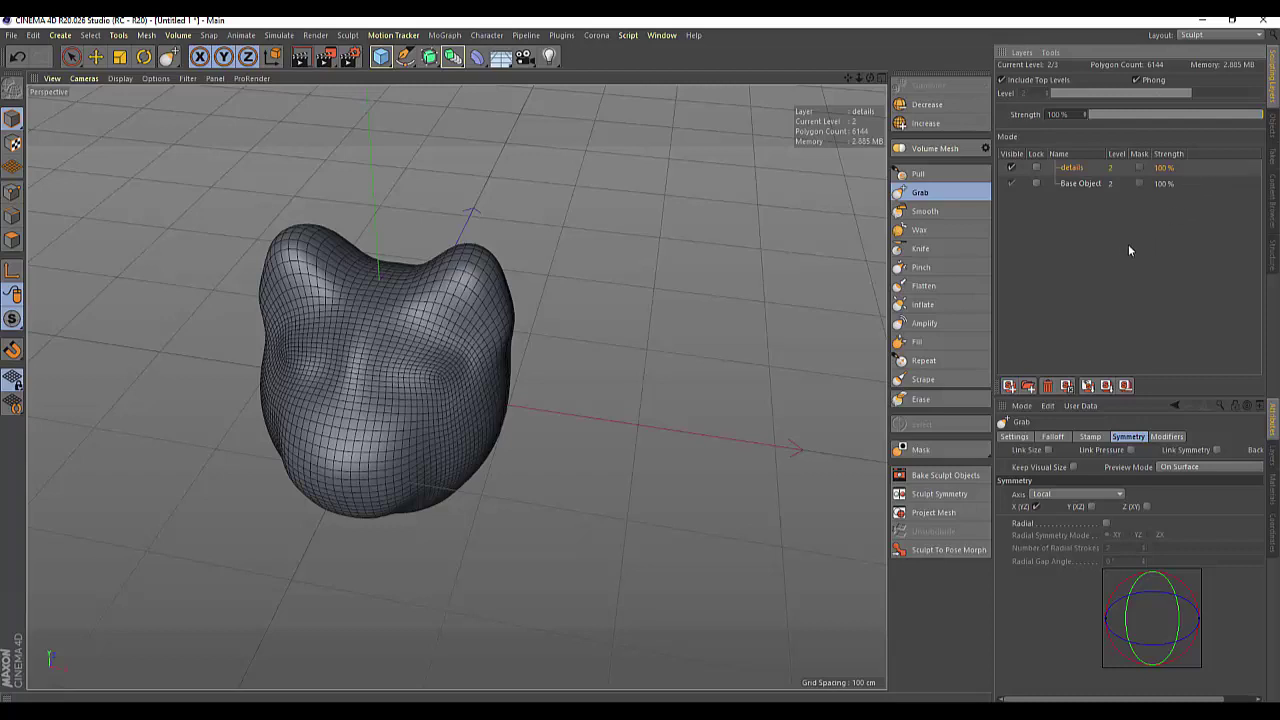
left_click(1011, 168)
left_click(1011, 169)
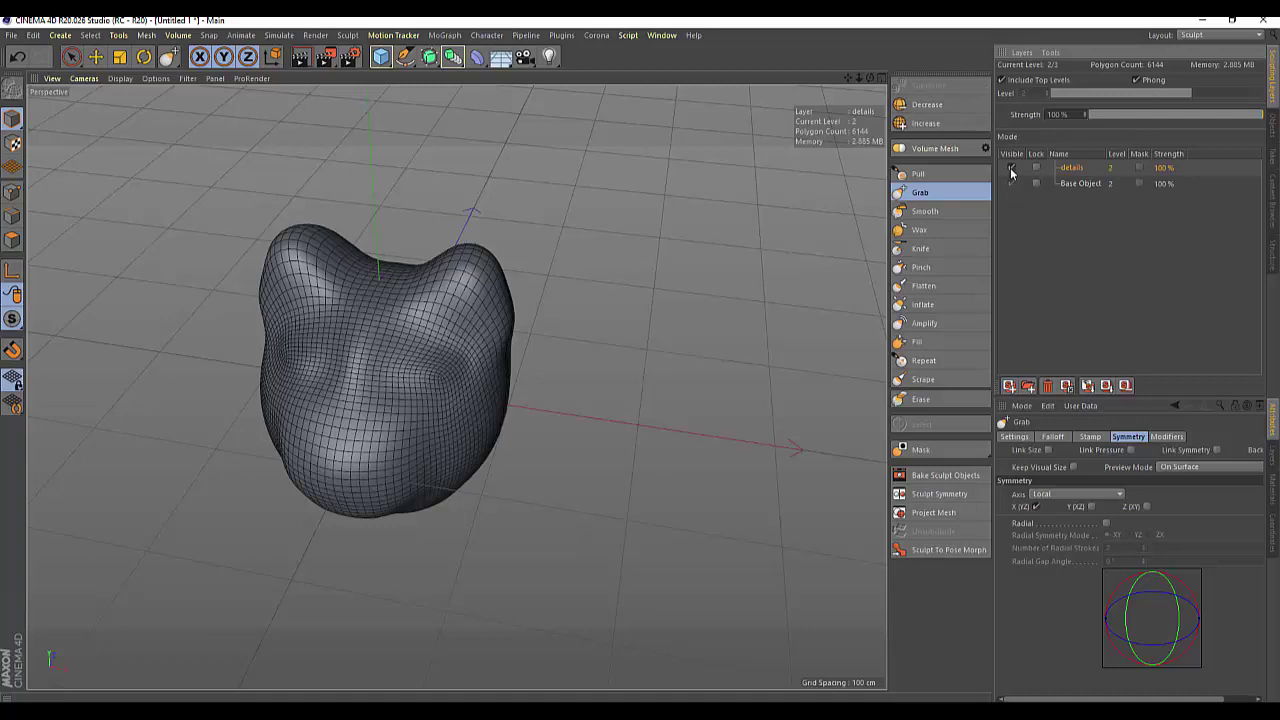
left_click(1085, 185)
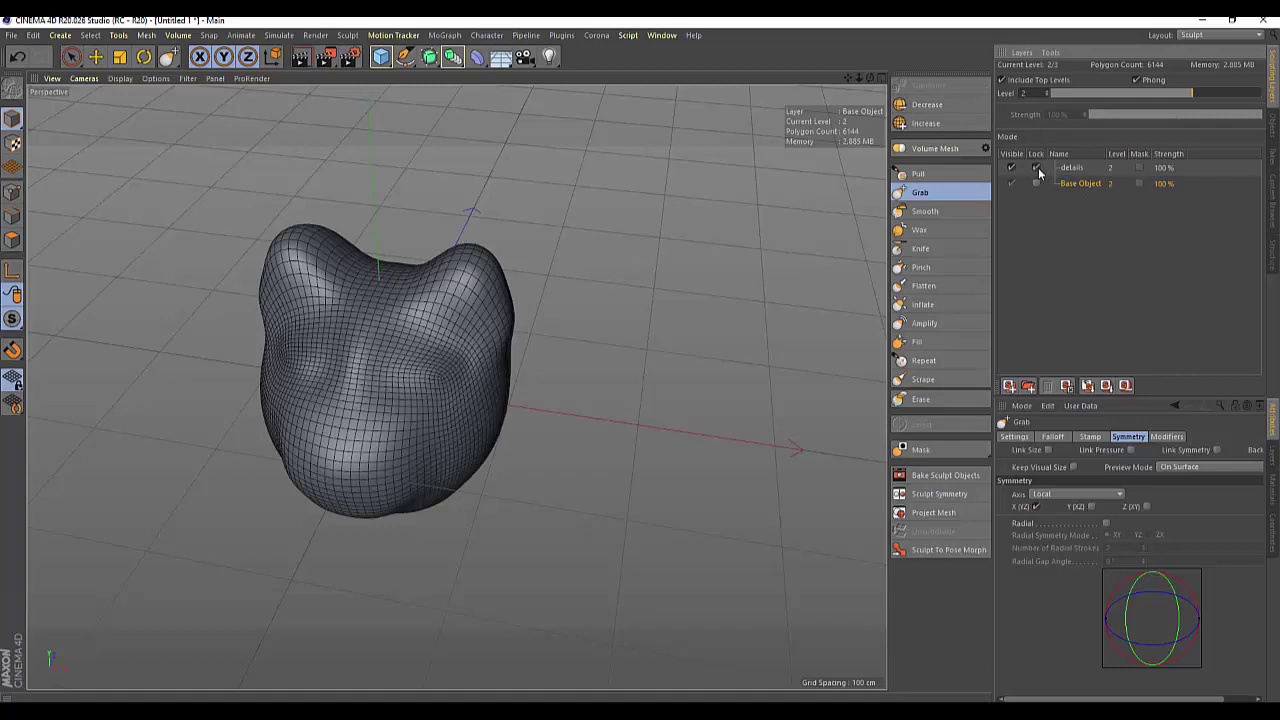
left_click(1037, 169)
left_click_drag(408, 443, 428, 350)
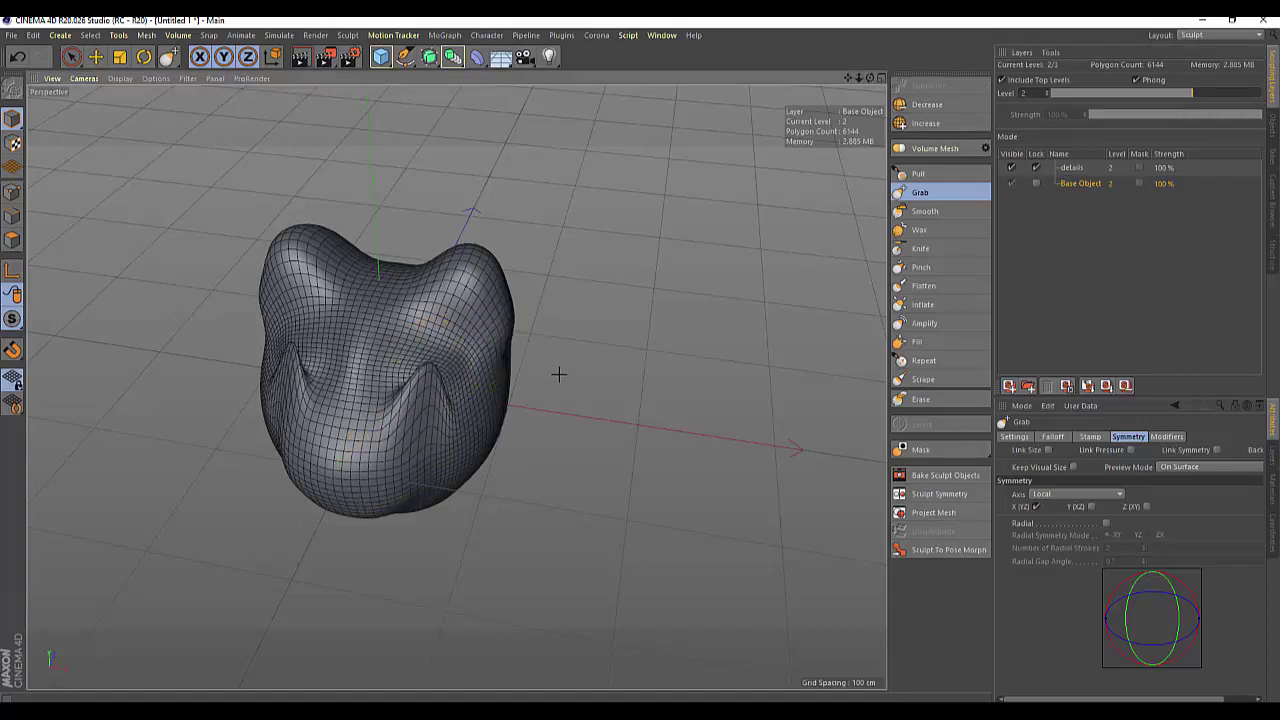
key("ctrl+z")
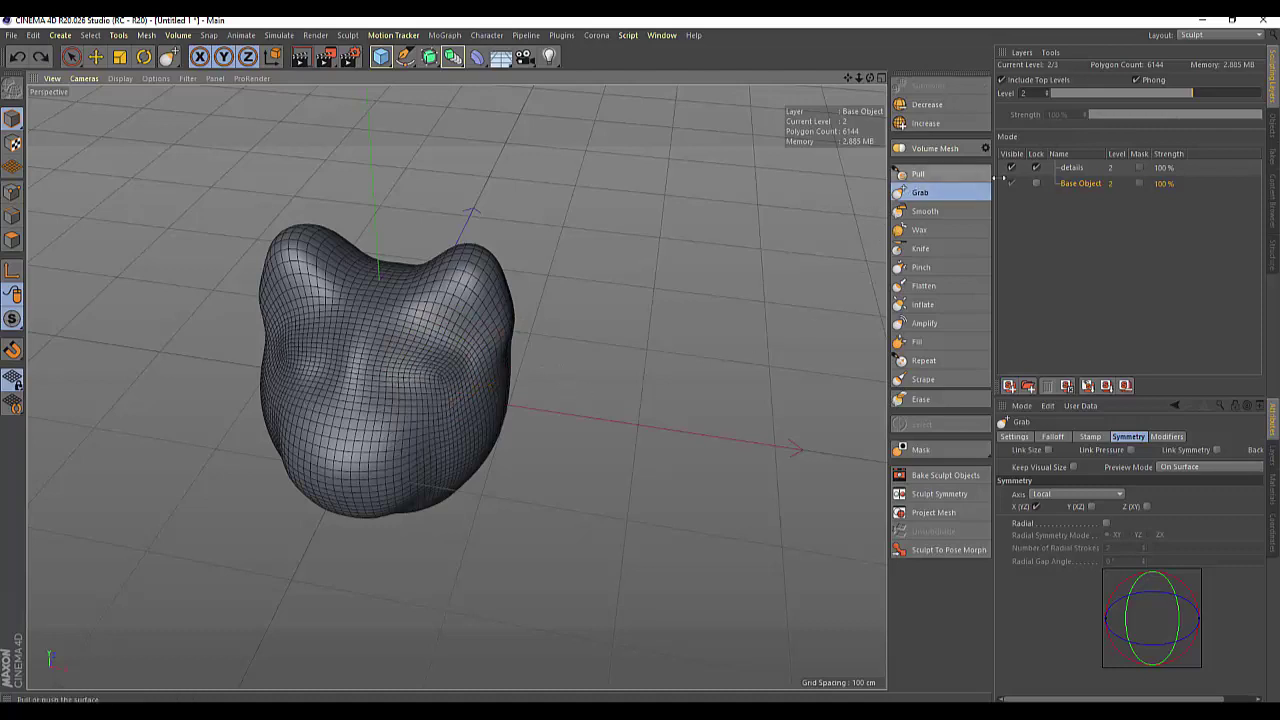
left_click(1063, 169)
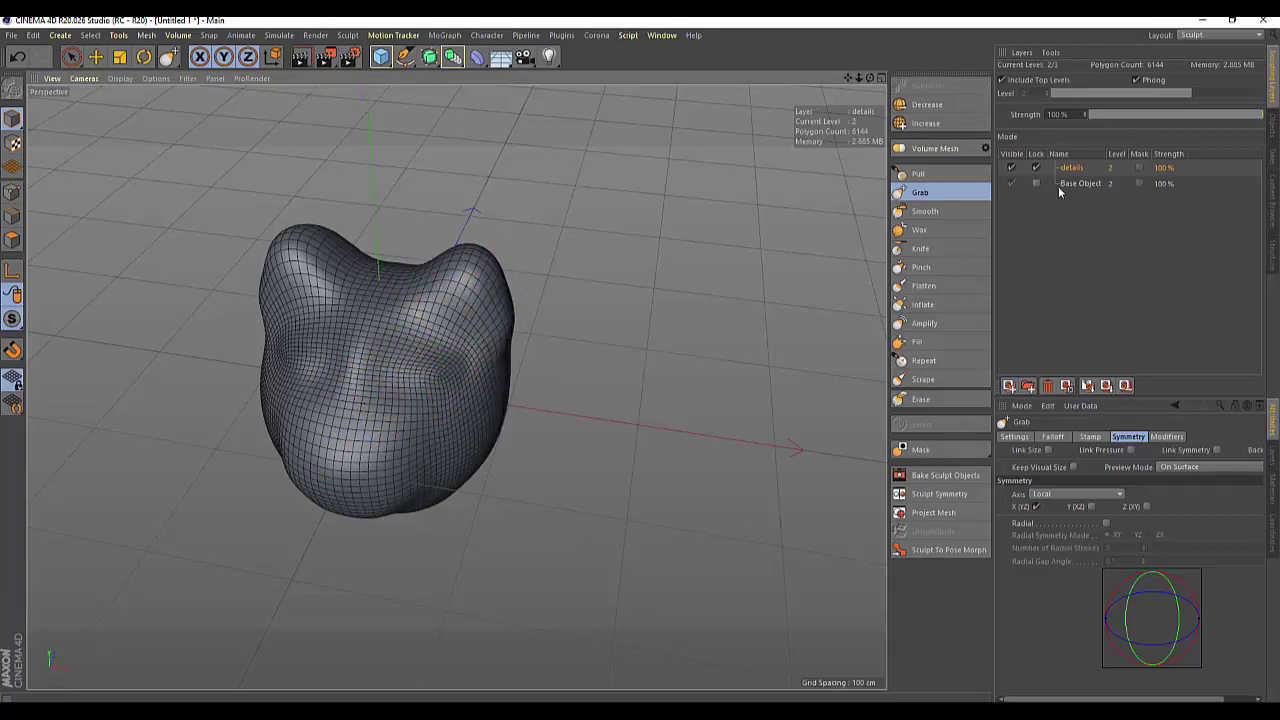
left_click(1036, 168)
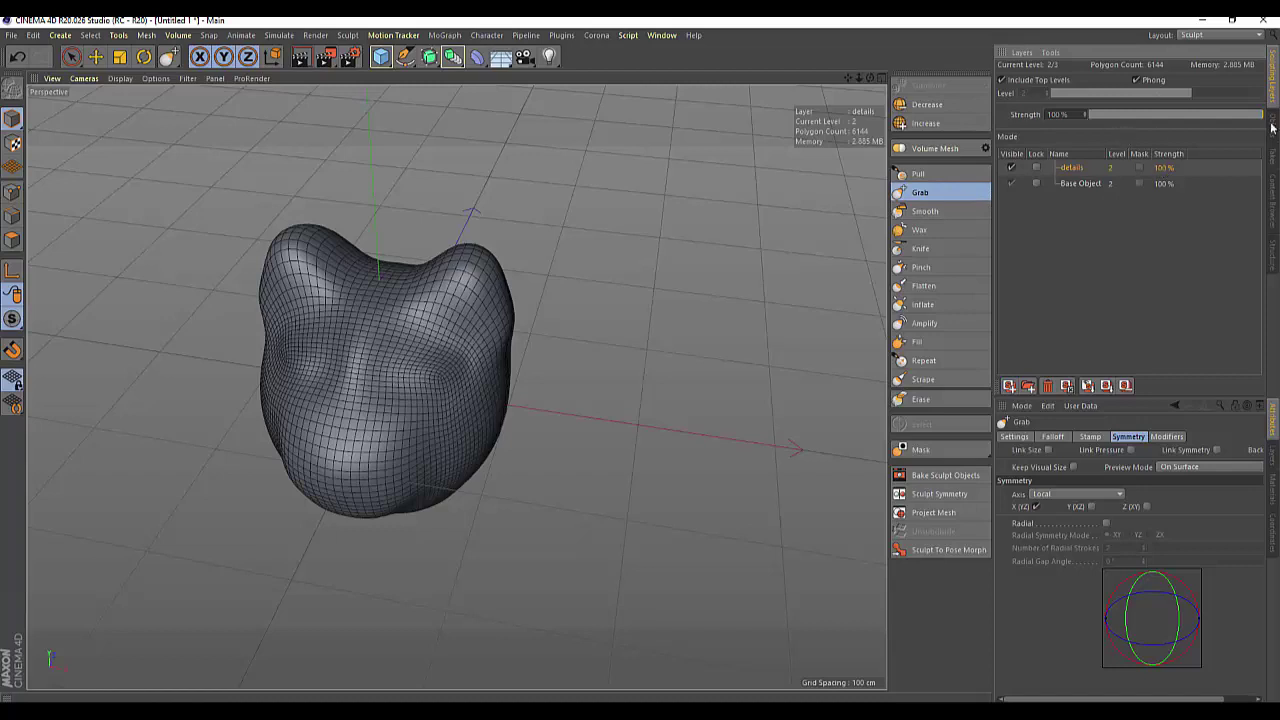
Step: Drop the details layer strength to 11%, then pull up pointed ears and reshape the lower right cheek
left_click_drag(1261, 116, 1166, 118)
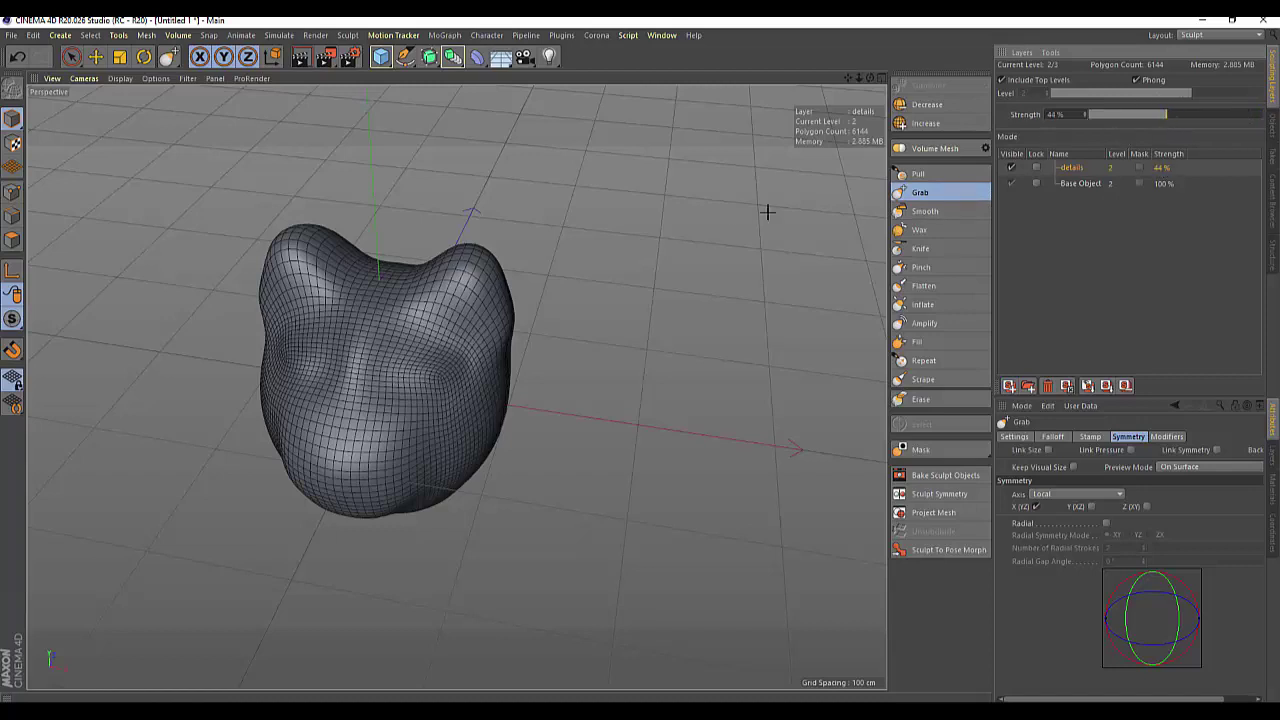
left_click_drag(486, 309, 493, 305)
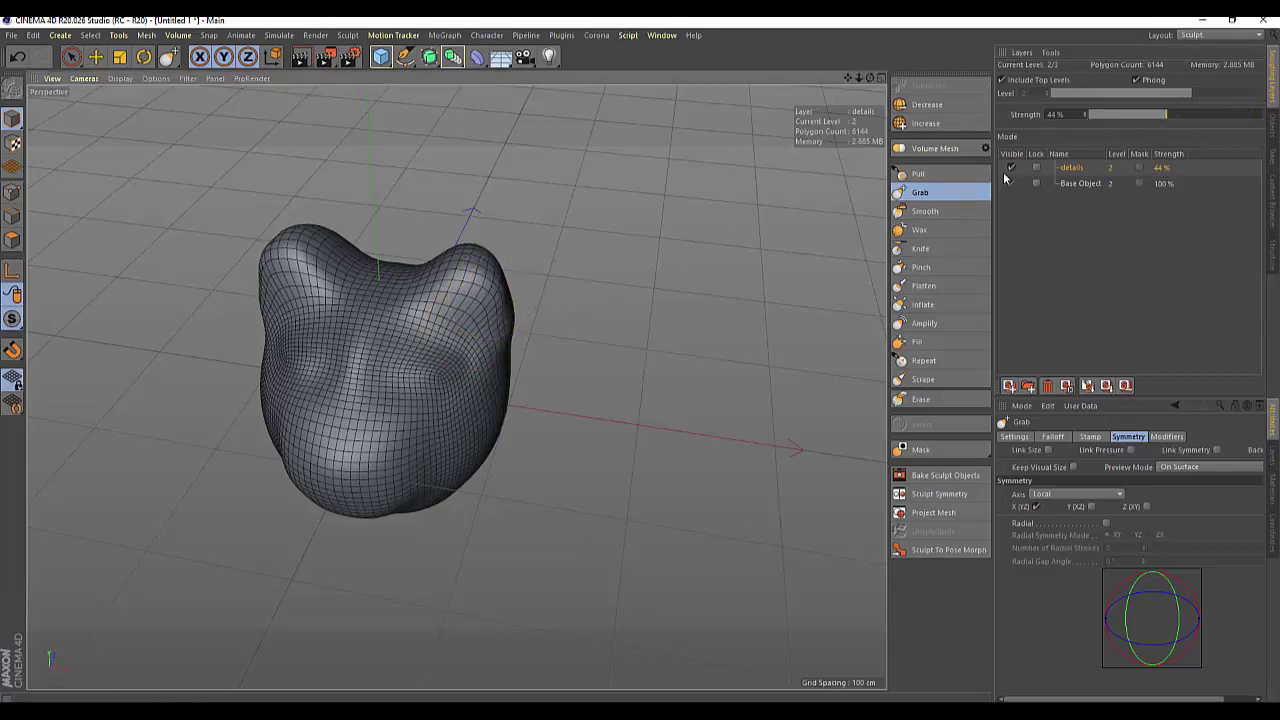
left_click_drag(1172, 114, 1100, 115)
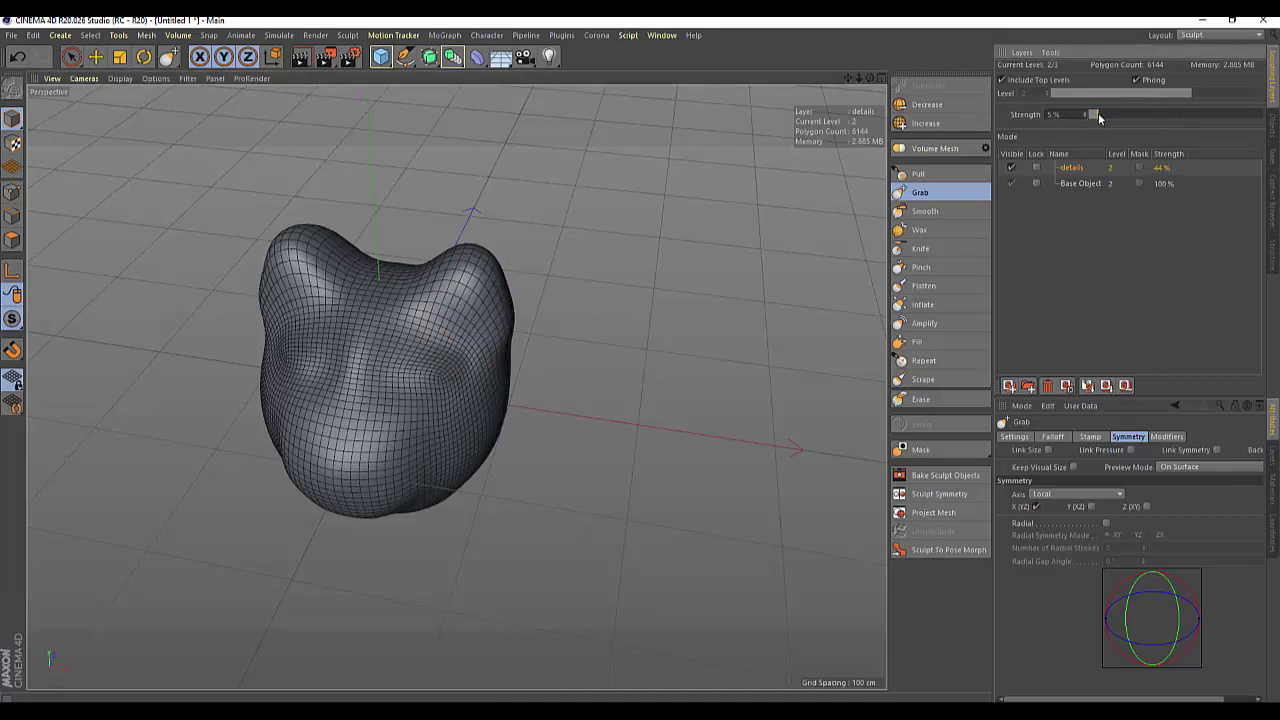
mouse_move(497, 305)
left_mouse_down()
mouse_move(488, 268)
mouse_move(466, 323)
mouse_move(512, 372)
left_mouse_up()
left_click_drag(510, 445, 478, 428)
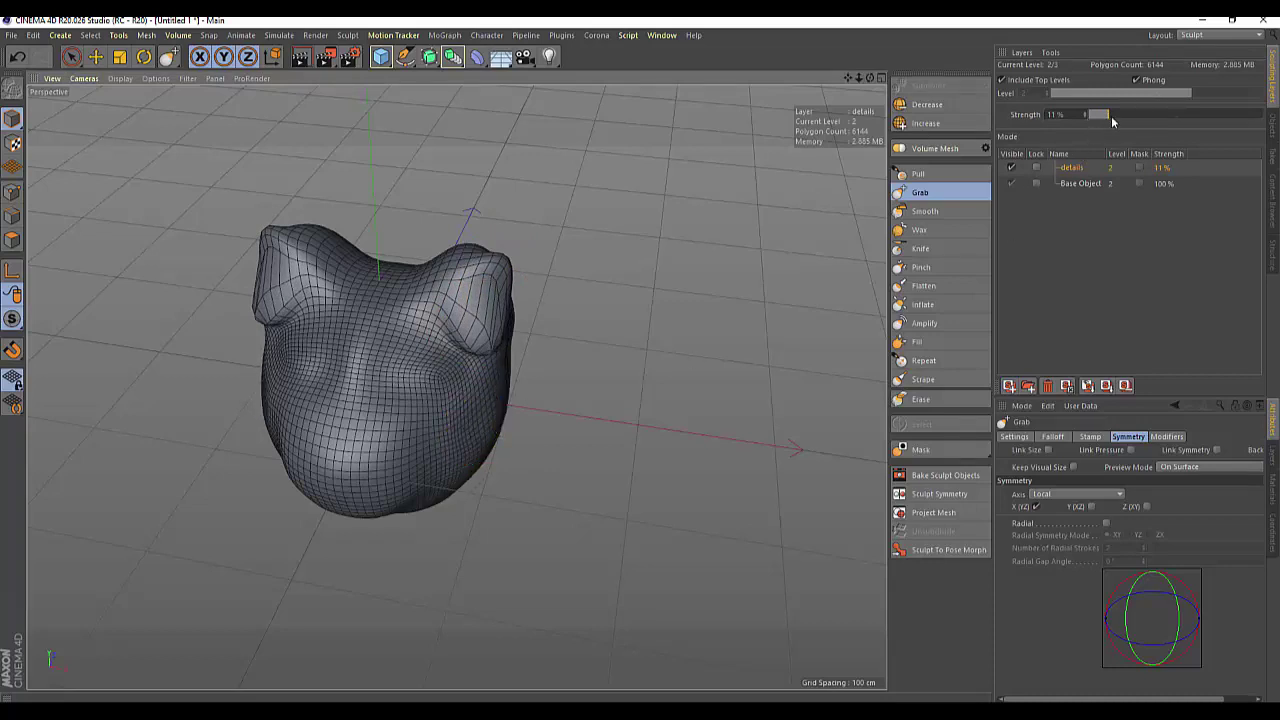
Step: Raise the details strength back up, broaden the ears, then fade the layer to 0%
left_click_drag(1110, 114, 1262, 114)
left_click_drag(490, 300, 505, 275)
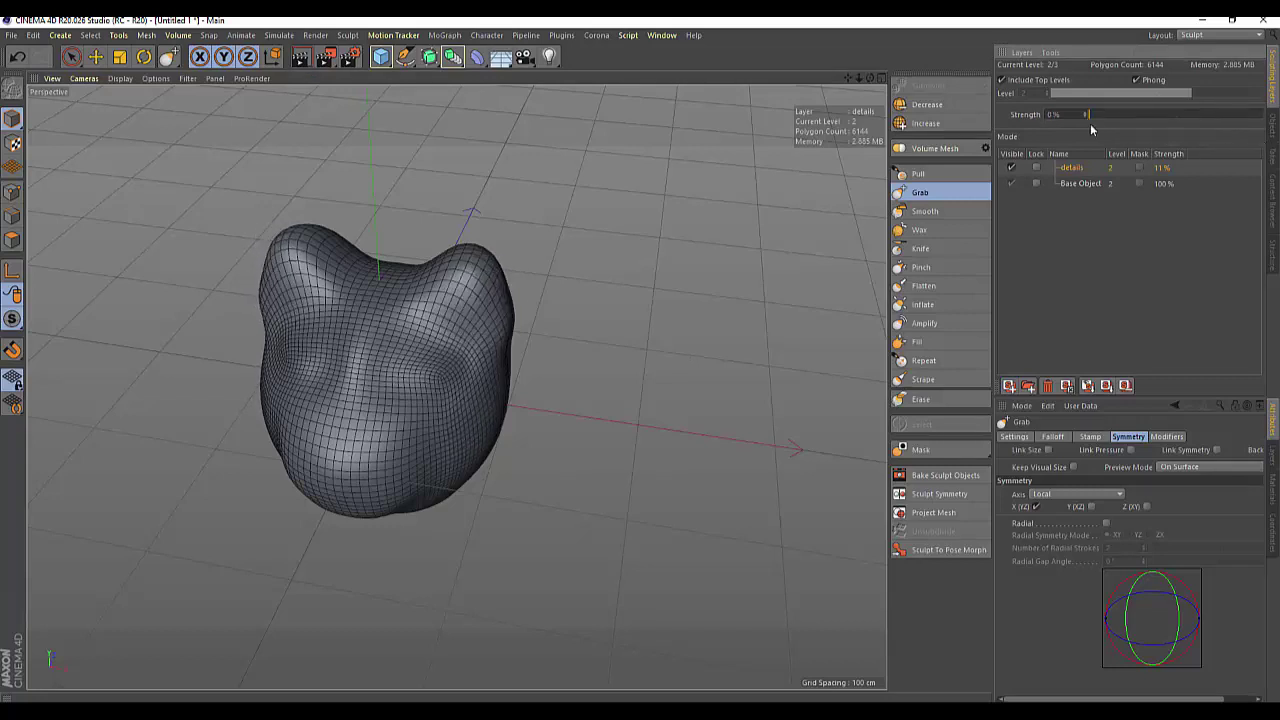
left_click_drag(1277, 150, 1085, 114)
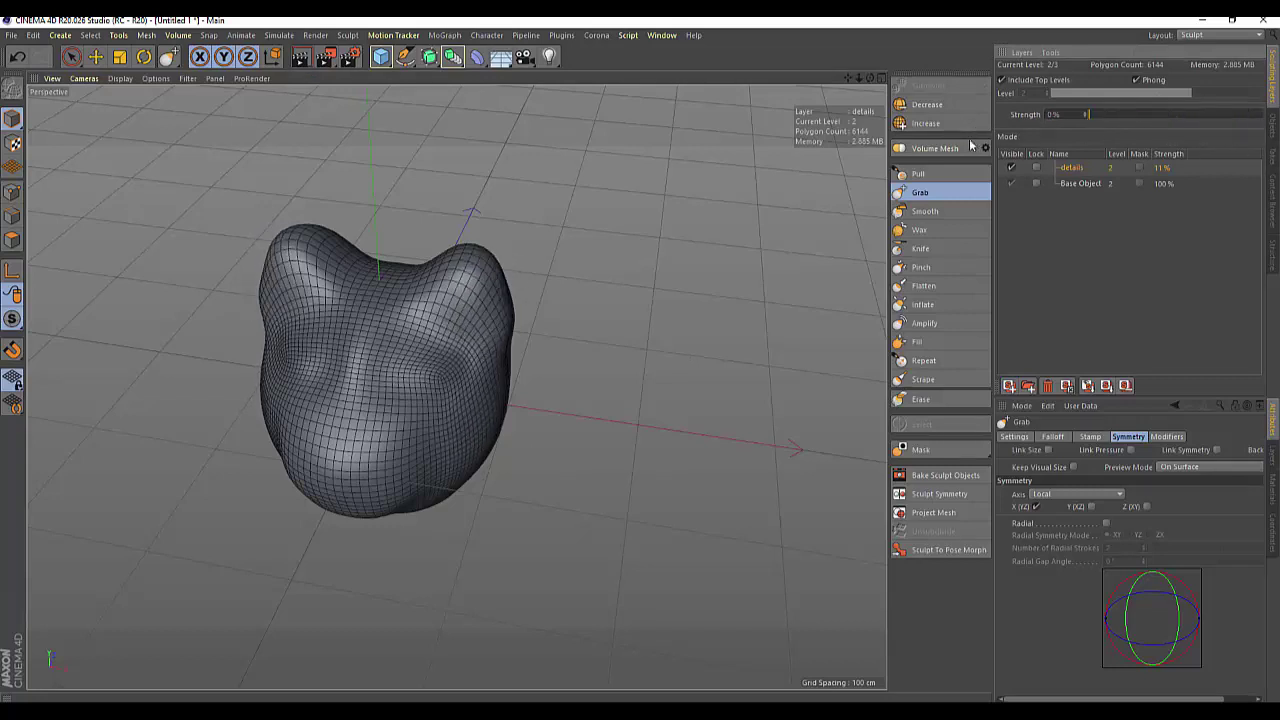